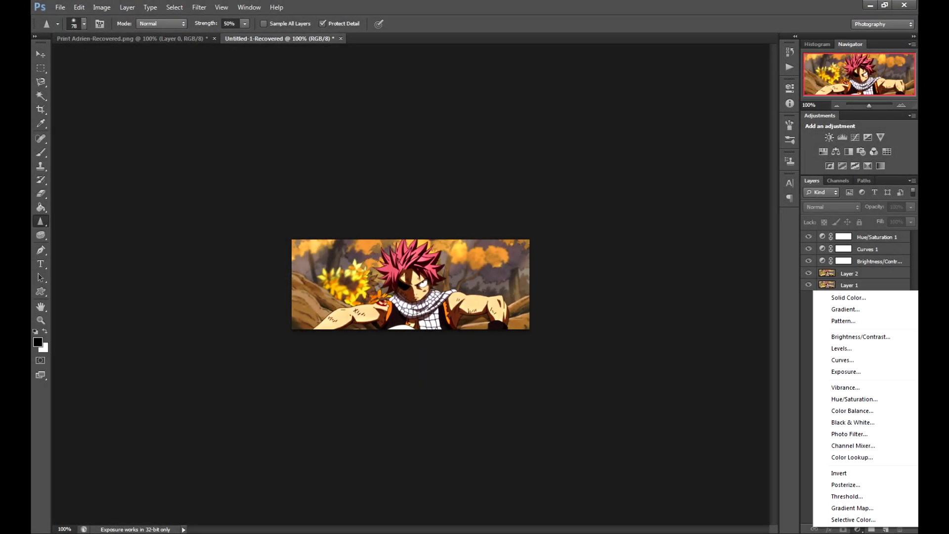
# - Set the Gradient Map layer to Soft Light at 17% opacity and bring up the Open dialog
pyautogui.click(846, 387)
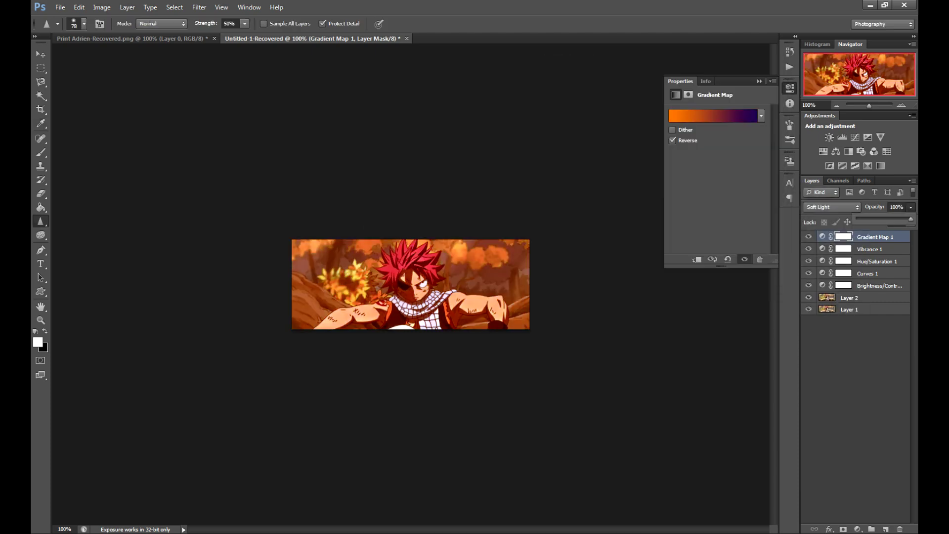
pyautogui.hotkey('ctrl', 'o')
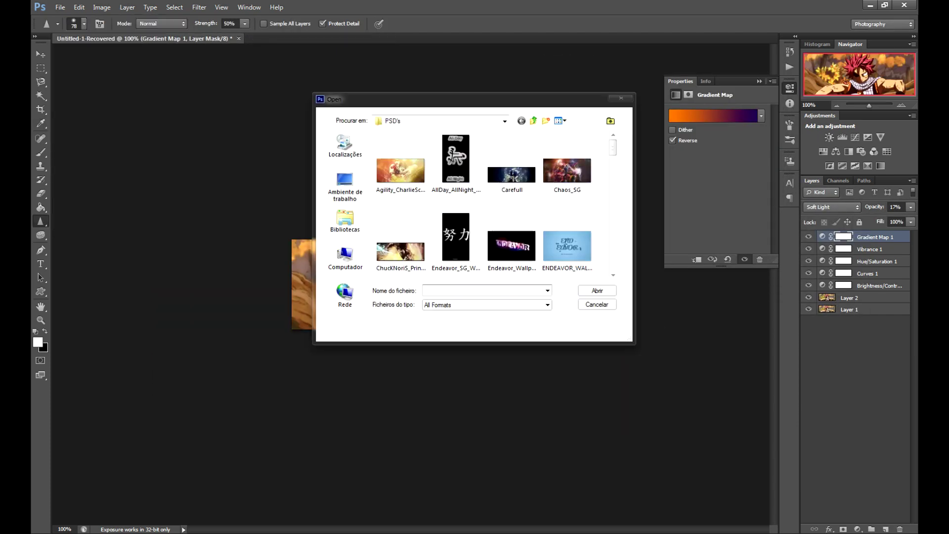
# - Open the wallpaper-425425.jpg texture from the Textures folder
pyautogui.scroll(-3, 415, 297)
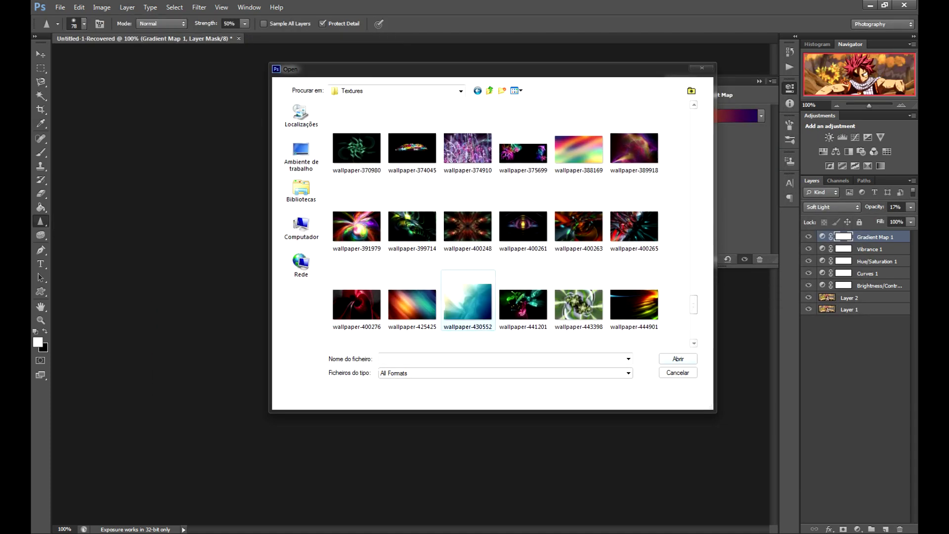
pyautogui.doubleClick(415, 297)
pyautogui.press('Return')
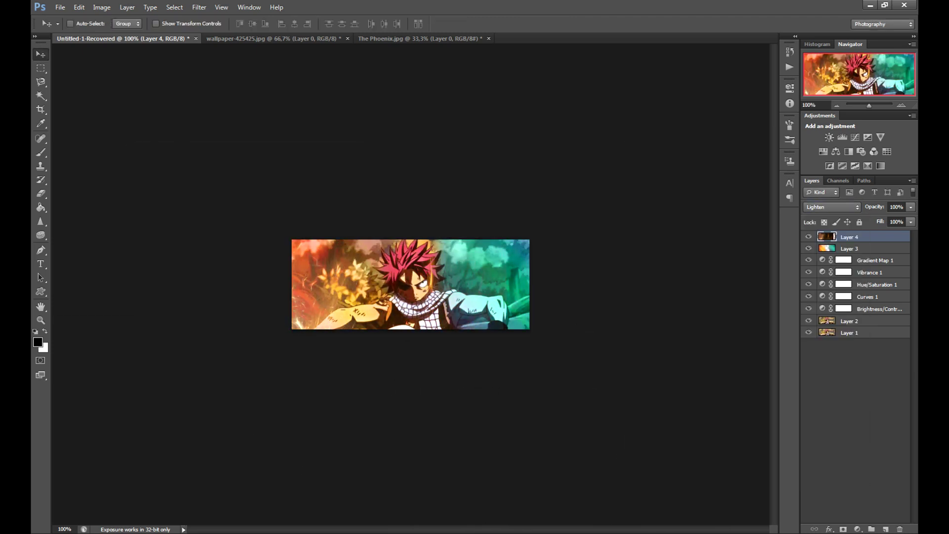
# - Delete the teal texture layer, make two shifted copies of the fiery texture, and add empty layers
pyautogui.press('Delete')
pyautogui.hotkey('ctrl', 'shift', 'alt', 'n')
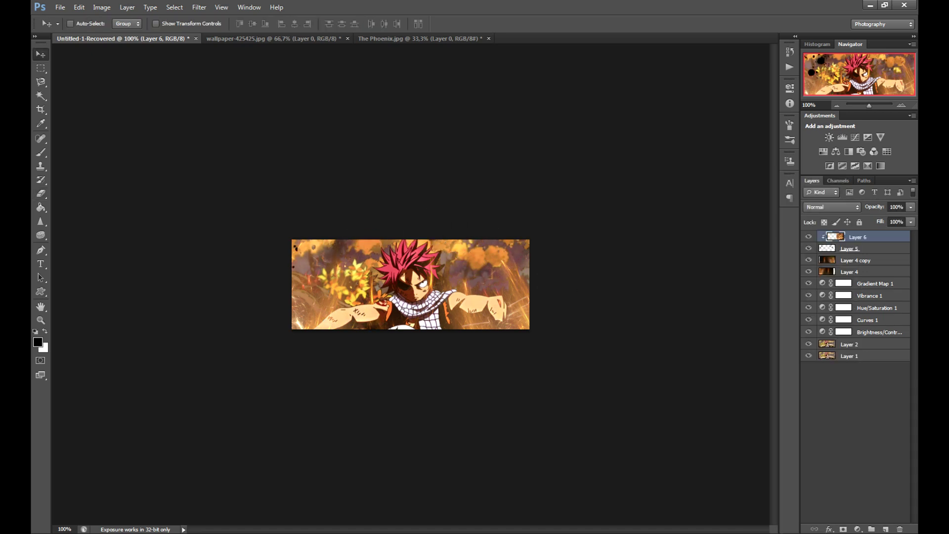
pyautogui.moveTo(442, 306); pyautogui.dragTo(236, 307)
pyautogui.moveTo(415, 323); pyautogui.dragTo(359, 285)
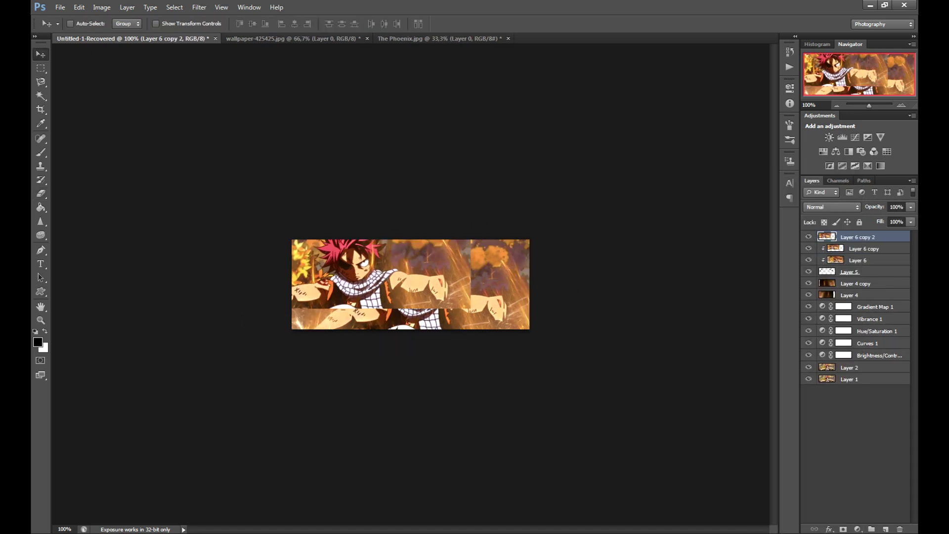
pyautogui.hotkey('ctrl', 'shift', 'alt', 'n')
# - Choose a light yellow brush colour and try a soft glow stroke, then undo it
pyautogui.press('b')
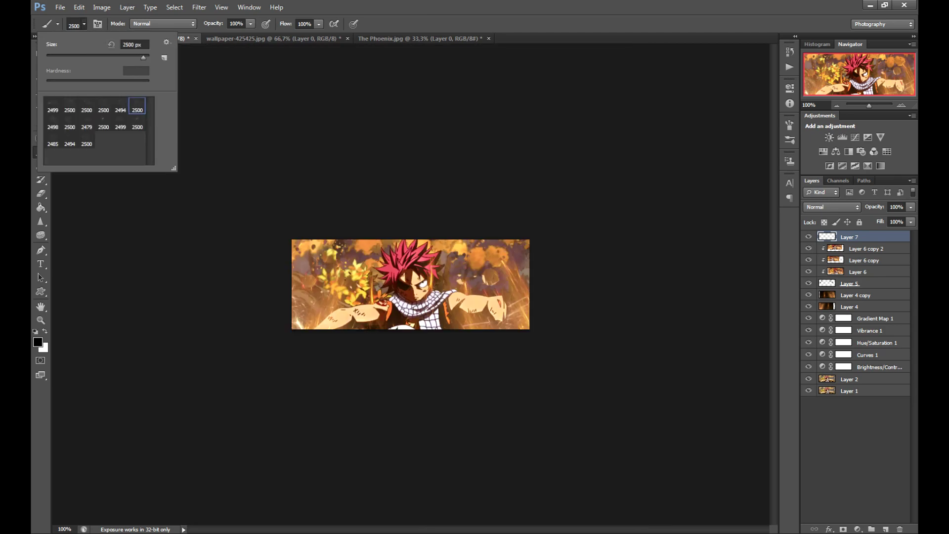
pyautogui.click(38, 342)
pyautogui.click(445, 356)
pyautogui.click(84, 24)
pyautogui.press('Return')
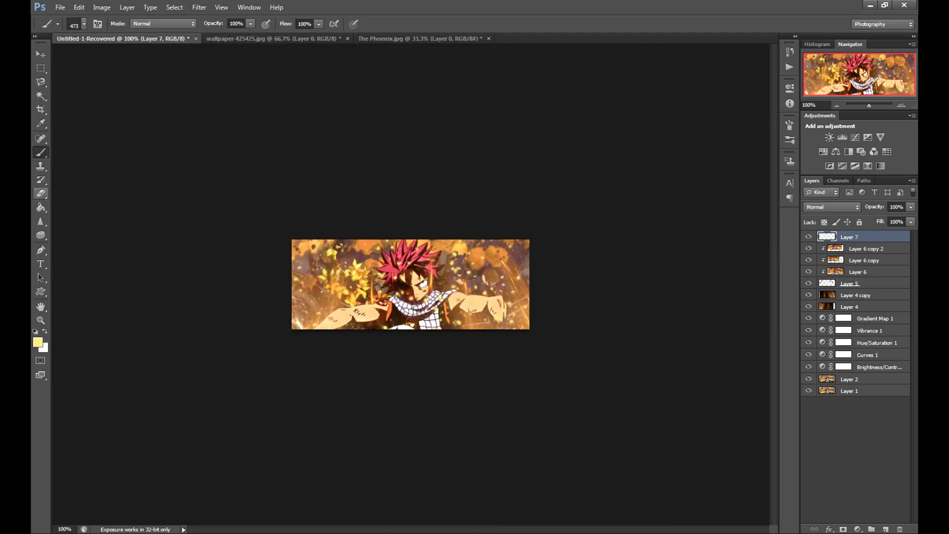
pyautogui.press('b')
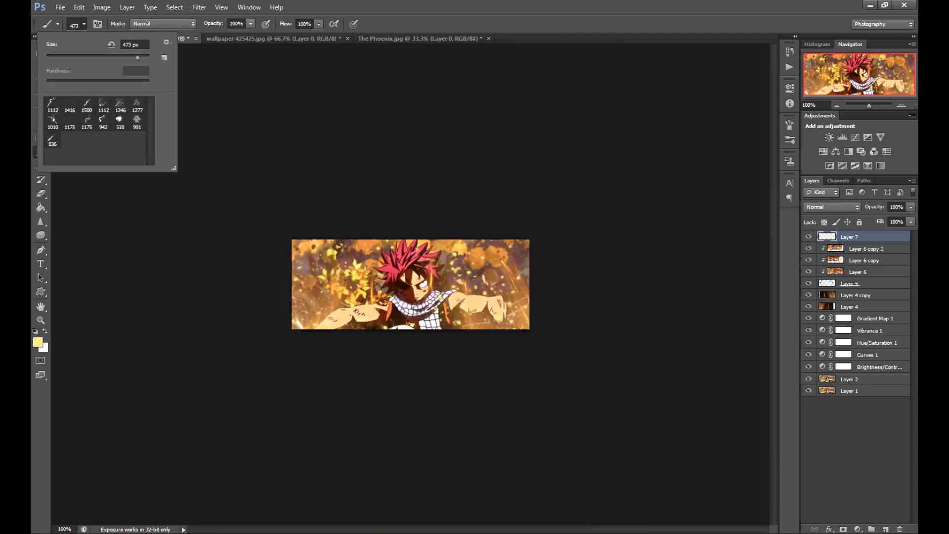
pyautogui.click(319, 260)
pyautogui.hotkey('ctrl', 'z')
# - Browse the brush sets and sample an orange painting colour from the image
pyautogui.click(84, 23)
pyautogui.click(166, 42)
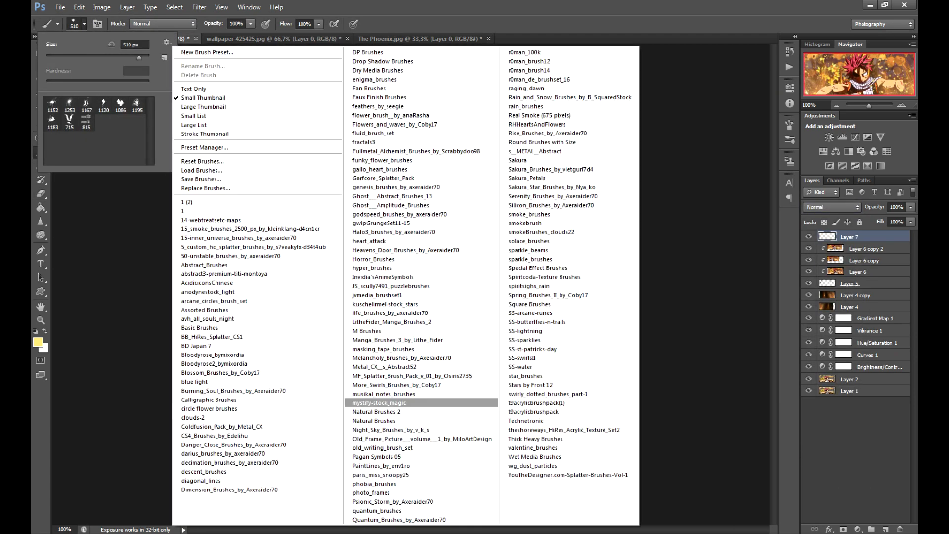
pyautogui.press('Escape')
pyautogui.press('i')
pyautogui.click(37, 342)
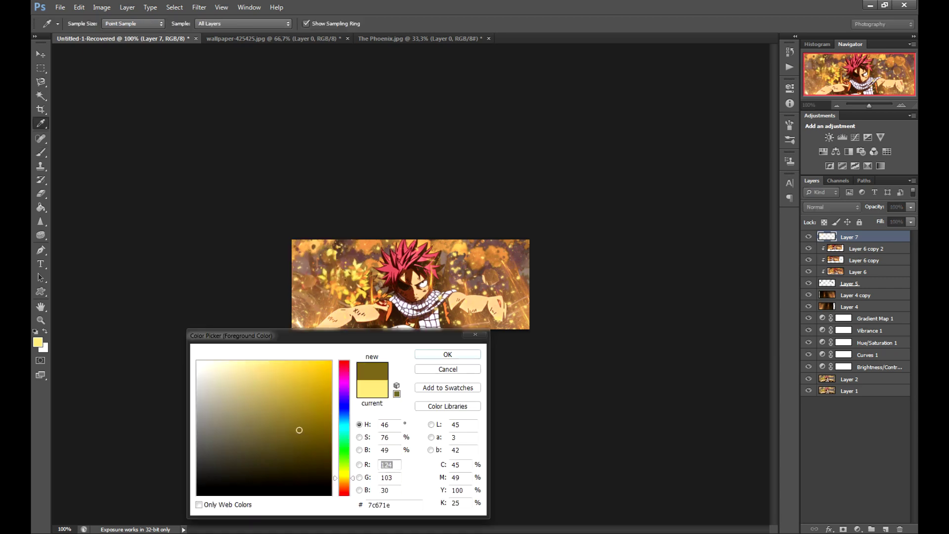
pyautogui.press('Return')
pyautogui.press('b')
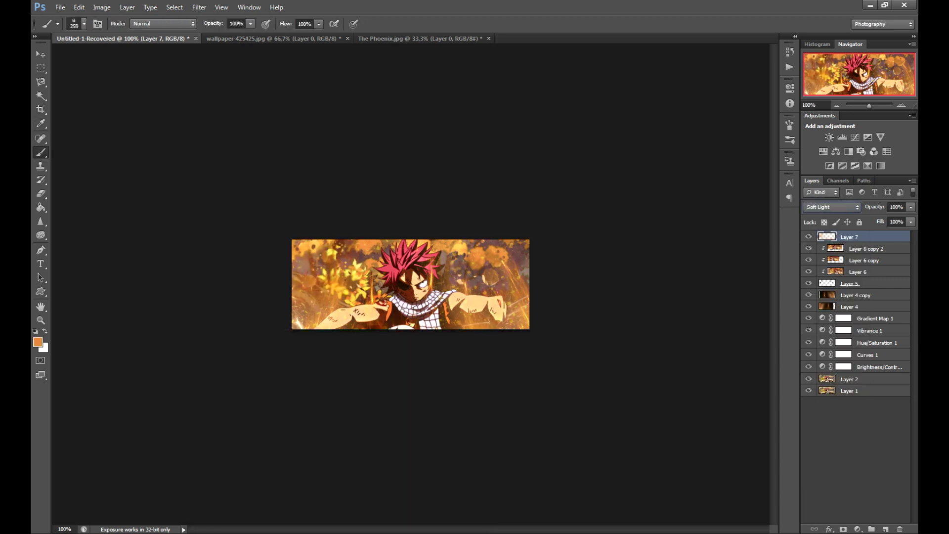
# - Change the glow layer's blending mode and add more light layers, one duplicated
pyautogui.click(832, 206)
pyautogui.click(832, 481)
pyautogui.click(809, 237)
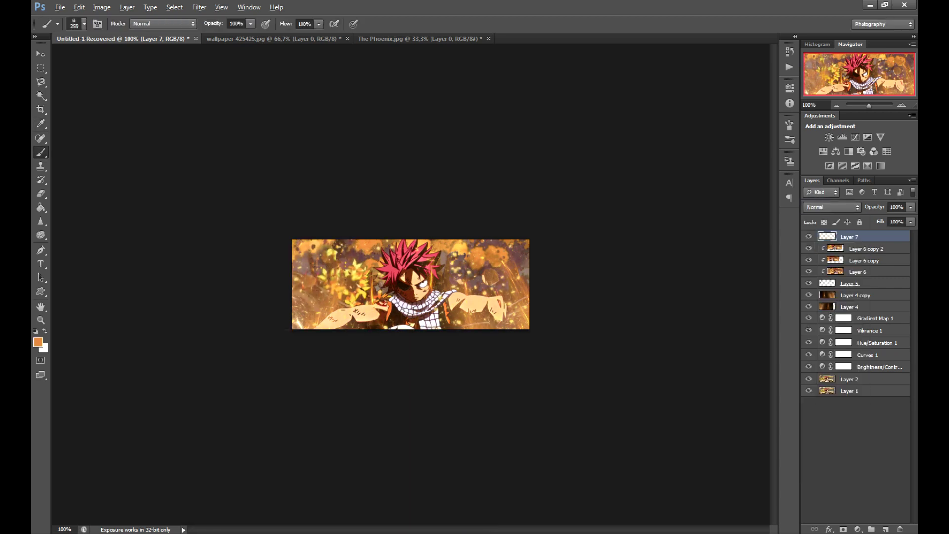
pyautogui.hotkey('ctrl', 'shift', 'alt', 'n')
pyautogui.hotkey('ctrl', 'j')
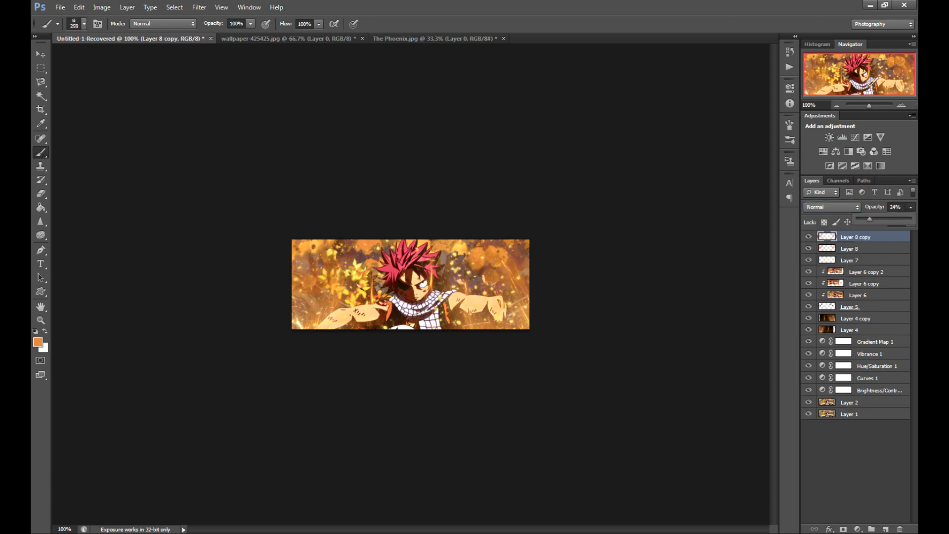
pyautogui.hotkey('ctrl', 'shift', 'alt', 'n')
# - Open the 1.JPG grunge texture, close the other images, and paste it into the banner
pyautogui.hotkey('ctrl', 'o')
pyautogui.press('Return')
pyautogui.hotkey('ctrl', 'shift', 'Tab')
pyautogui.hotkey('ctrl', 'w')
pyautogui.hotkey('ctrl', 'w')
pyautogui.press('n')
pyautogui.hotkey('ctrl', 'v')
pyautogui.hotkey('ctrl', 't')
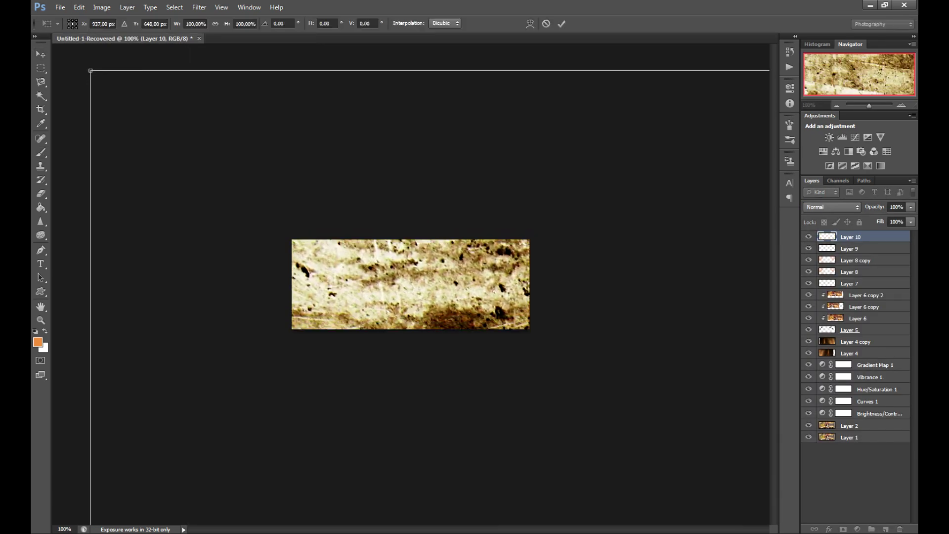
# - Scale the grunge texture over the banner and blend it in Soft Light
pyautogui.moveTo(89, 70); pyautogui.dragTo(392, 297)
pyautogui.moveTo(522, 402); pyautogui.dragTo(410, 284)
pyautogui.click(40, 54)
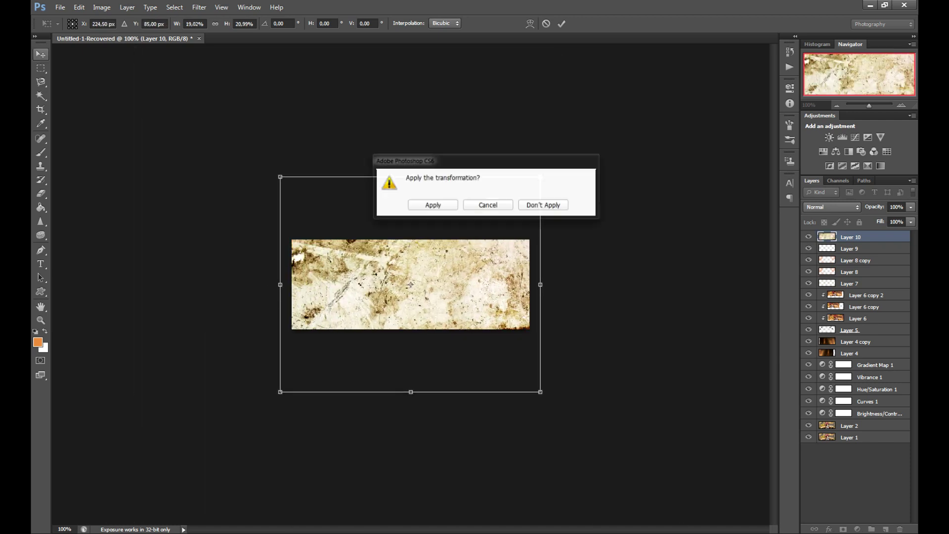
pyautogui.press('Return')
pyautogui.hotkey('shift', 'alt', 'f')
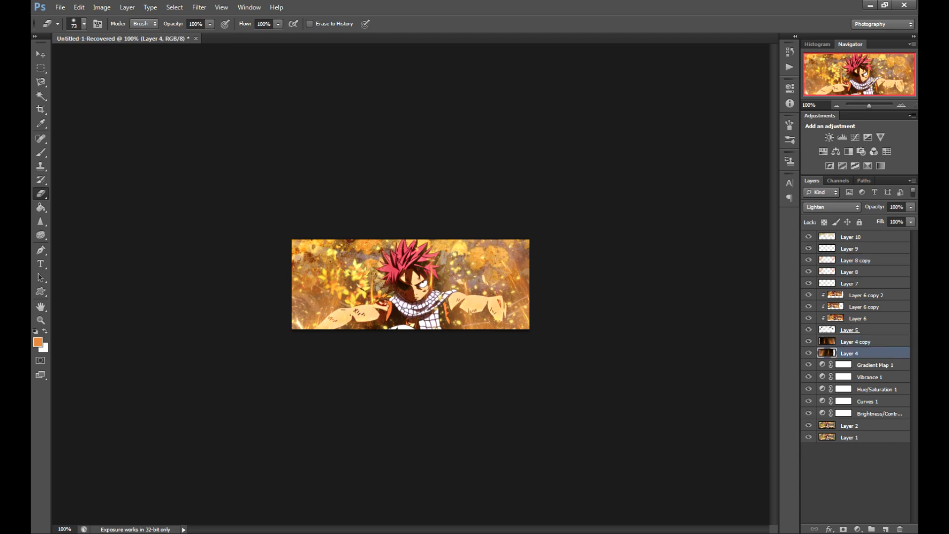
# - Add a Deep Red Photo Filter adjustment layer
pyautogui.click(885, 529)
pyautogui.click(860, 152)
pyautogui.click(732, 113)
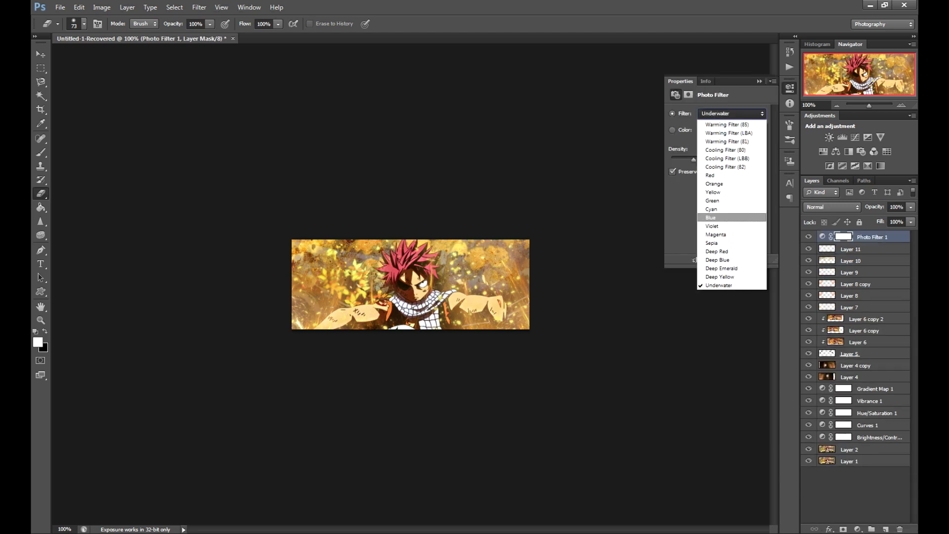
pyautogui.click(717, 259)
# - On a new layer, fill a thin white strip and rotate it into a diagonal
pyautogui.hotkey('ctrl', 'shift', 'alt', 'n')
pyautogui.press('g')
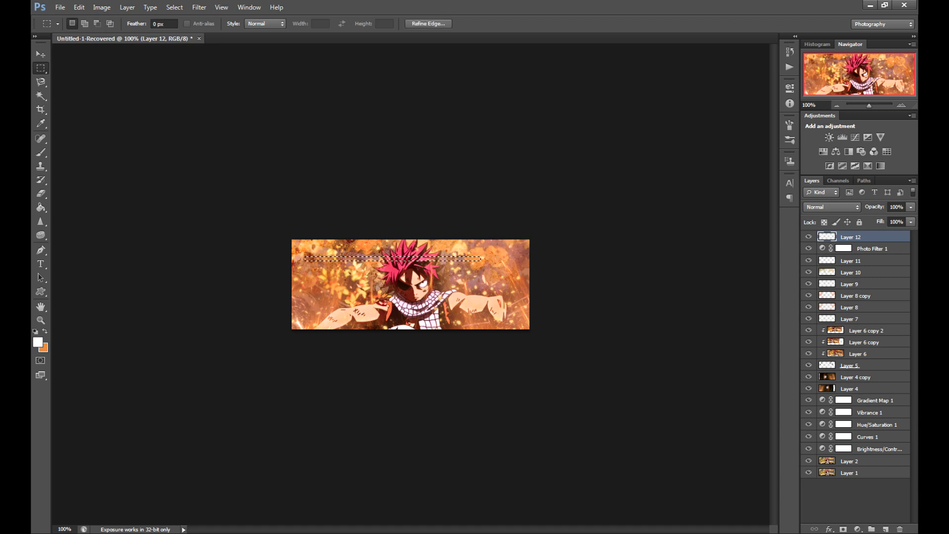
pyautogui.hotkey('alt', 'BackSpace')
pyautogui.hotkey('ctrl', 't')
pyautogui.moveTo(238, 210); pyautogui.dragTo(239, 307)
pyautogui.press('Return')
# - Recolour the diagonal strip light orange
pyautogui.click(37, 342)
pyautogui.click(447, 353)
pyautogui.click(410, 296)
pyautogui.hotkey('ctrl', 'z')
pyautogui.hotkey('shift', 'alt', 'BackSpace')
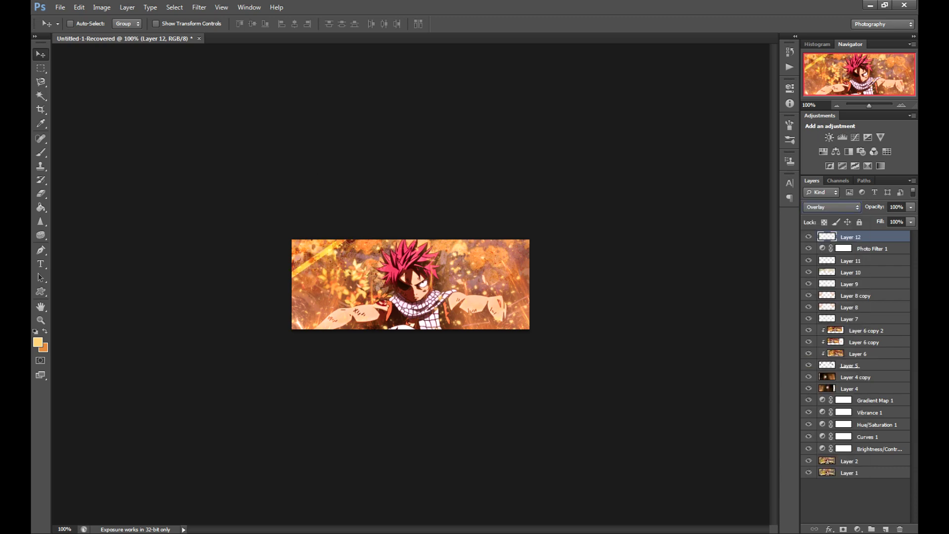
pyautogui.hotkey('ctrl', 'o')
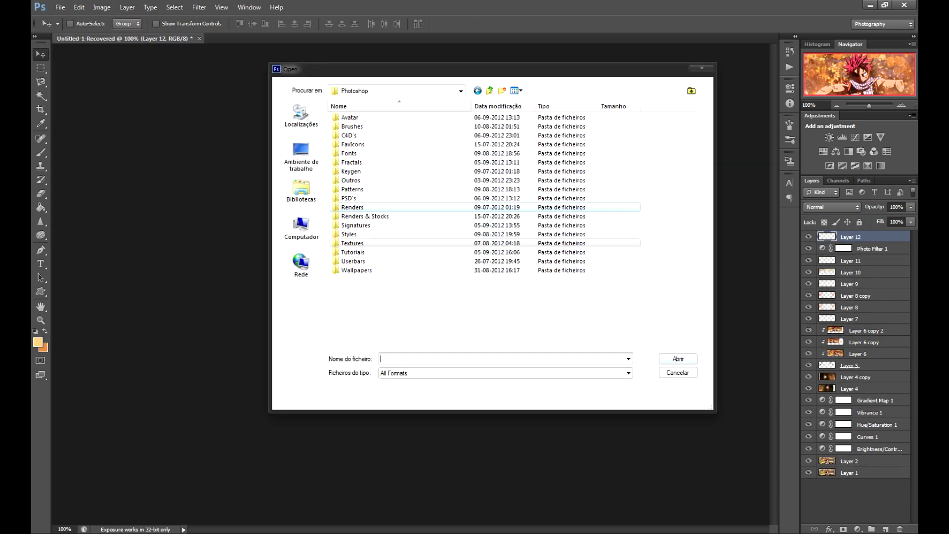
# - Paste in the c4d5 render with a clipped Hue/Saturation layer and set it to Screen
pyautogui.press('Return')
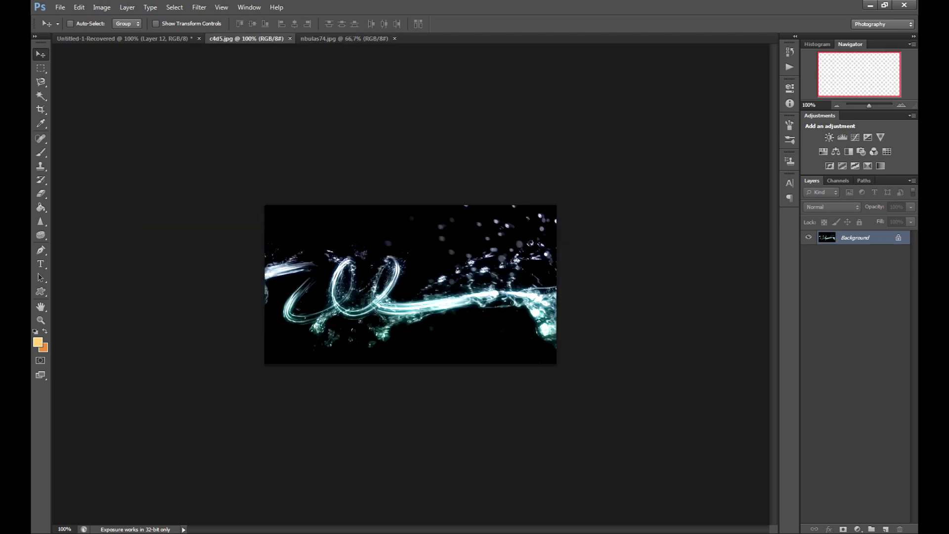
pyautogui.click(857, 528)
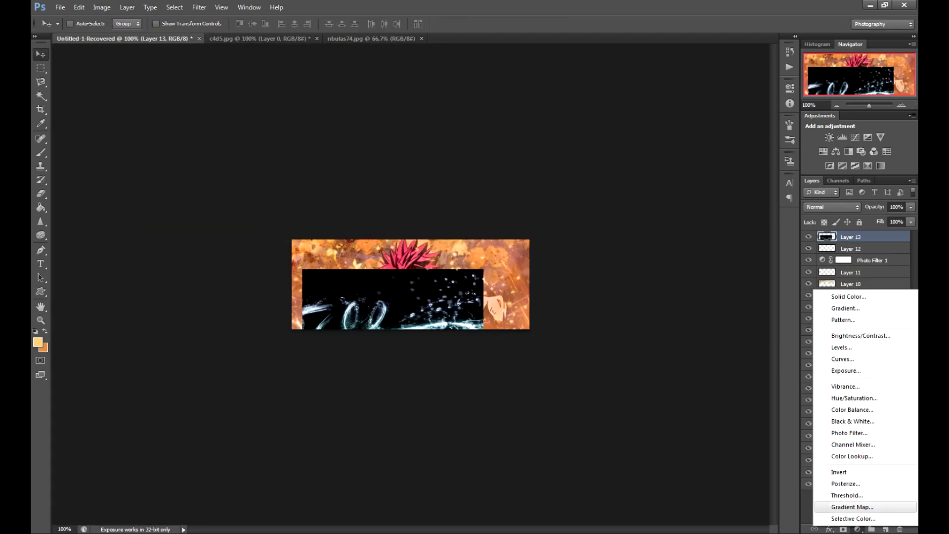
pyautogui.click(847, 399)
pyautogui.click(831, 206)
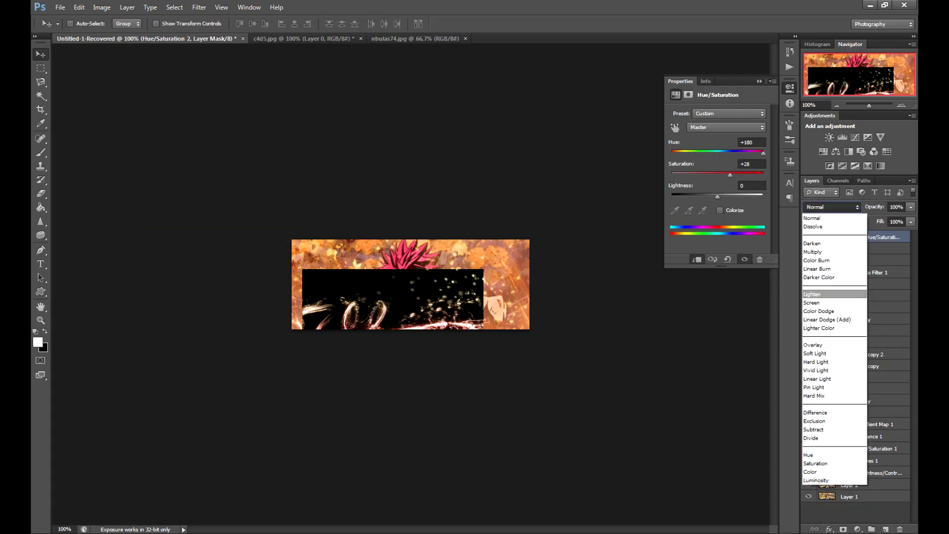
pyautogui.click(850, 249)
pyautogui.click(831, 206)
pyautogui.click(820, 289)
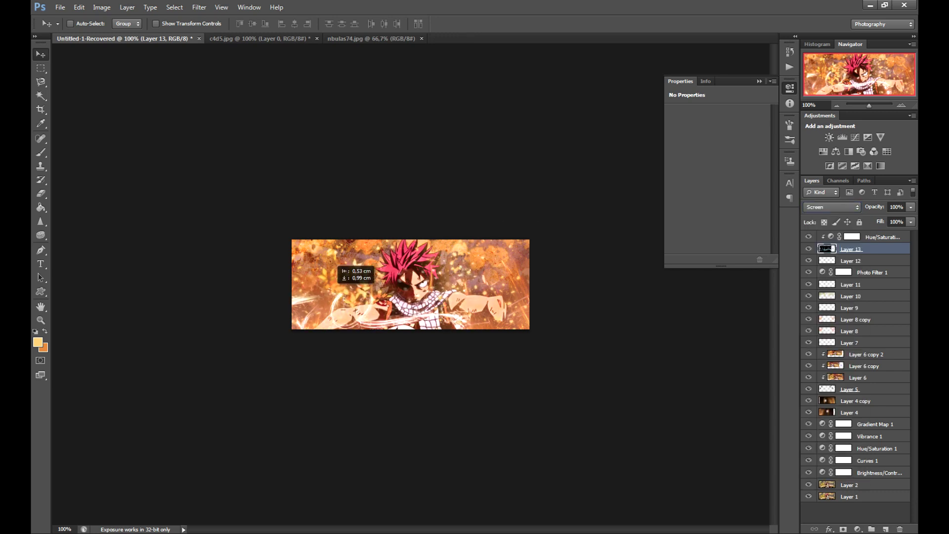
# - Rotate, shrink and move the render across the character's arm, then zoom to 200%
pyautogui.hotkey('ctrl', 't')
pyautogui.moveTo(424, 346); pyautogui.dragTo(341, 345)
pyautogui.moveTo(266, 336); pyautogui.dragTo(364, 310)
pyautogui.keyDown('ctrl'); pyautogui.click(824, 249); pyautogui.keyUp('ctrl')
pyautogui.press('Return')
pyautogui.hotkey('ctrl', '+')
pyautogui.click(84, 23)
pyautogui.press('Escape')
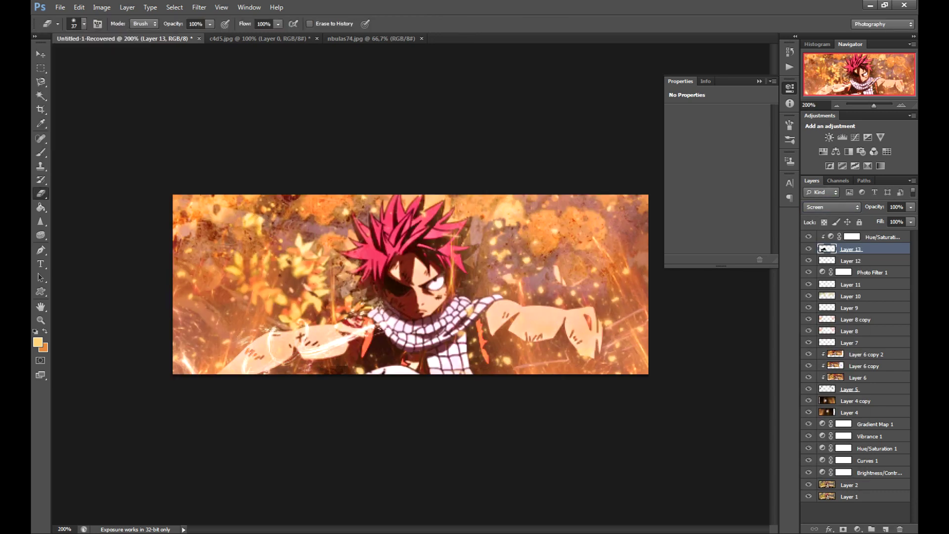
# - Add a Levels adjustment above the render with input black point 1
pyautogui.click(857, 528)
pyautogui.click(840, 358)
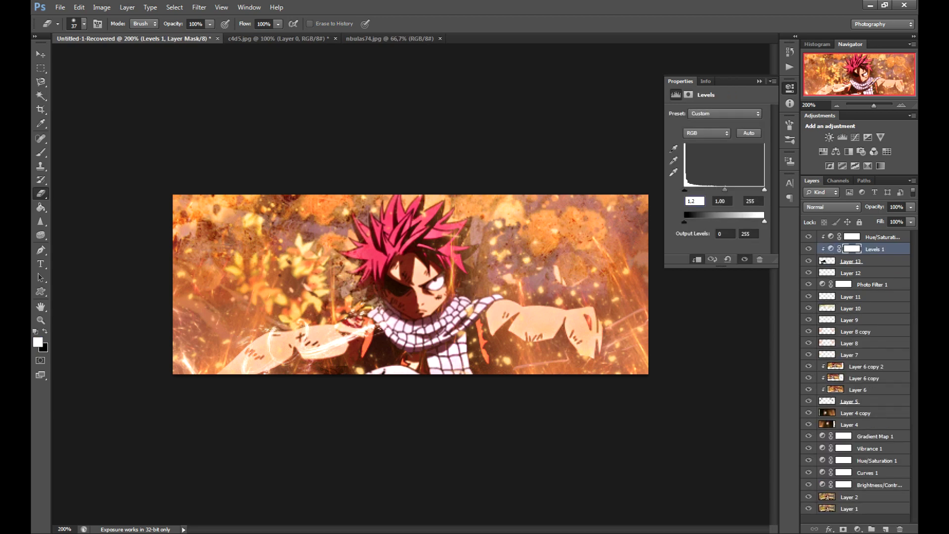
pyautogui.press('BackSpace')
pyautogui.press('BackSpace')
pyautogui.press('BackSpace')
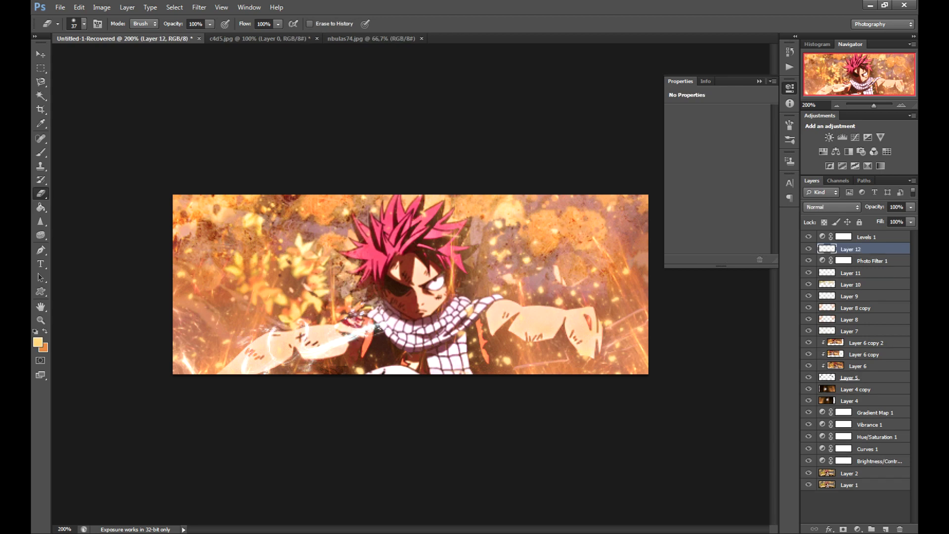
pyautogui.click(869, 236)
# - Add an Exposure adjustment layer of +0.23 above Levels 1
pyautogui.click(857, 529)
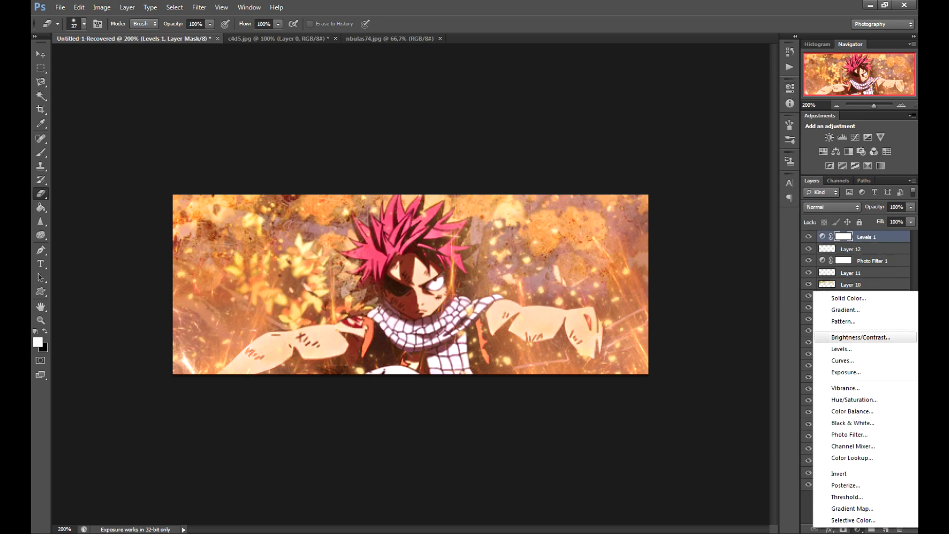
pyautogui.click(846, 373)
pyautogui.hotkey('ctrl', '-')
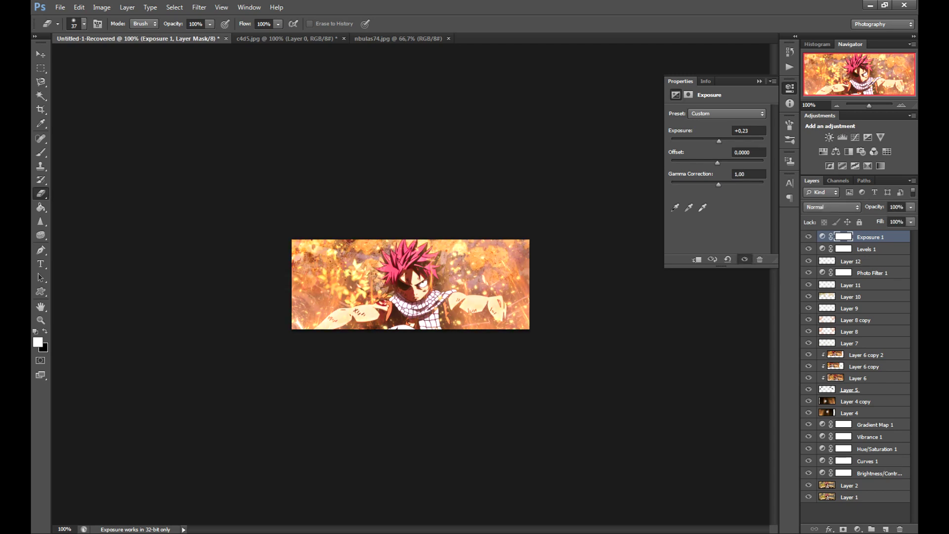
pyautogui.click(789, 87)
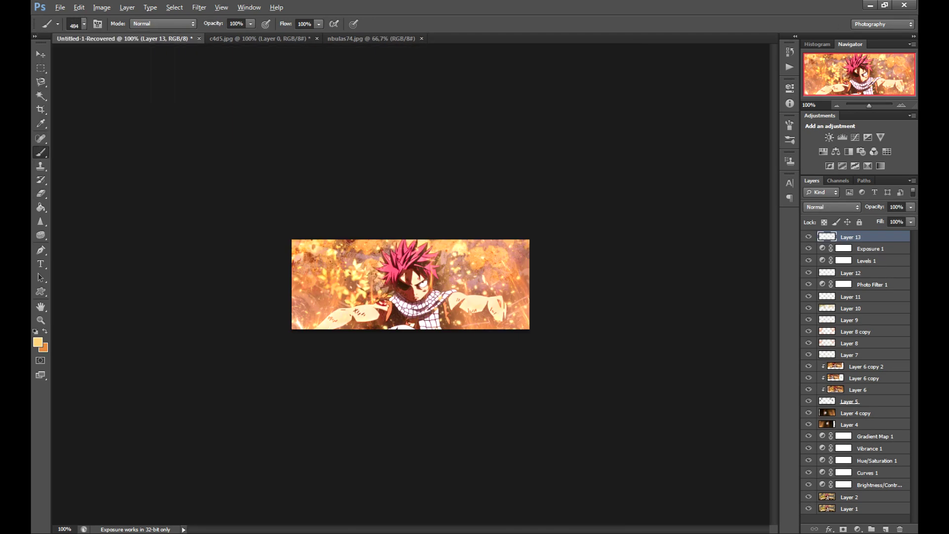
# - Set the brush size to 494 and apply a Fade to the last edit
pyautogui.write('494')
pyautogui.press('Return')
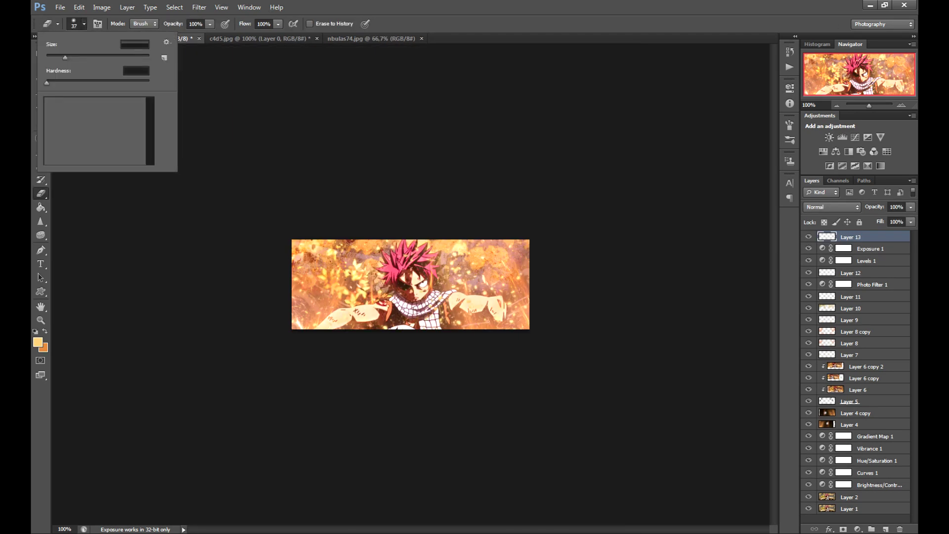
pyautogui.hotkey('ctrl', 'shift', 'f')
pyautogui.press('Return')
pyautogui.press('e')
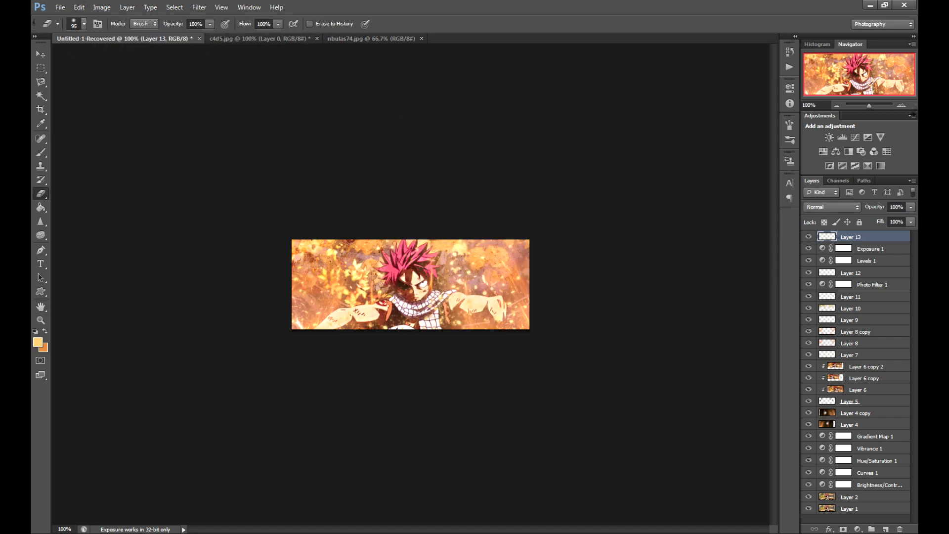
pyautogui.click(199, 7)
# - Add a new layer and browse the Open dialog to the C4D renders folder
pyautogui.hotkey('ctrl', 'shift', 'alt', 'n')
pyautogui.click(60, 7)
pyautogui.click(69, 27)
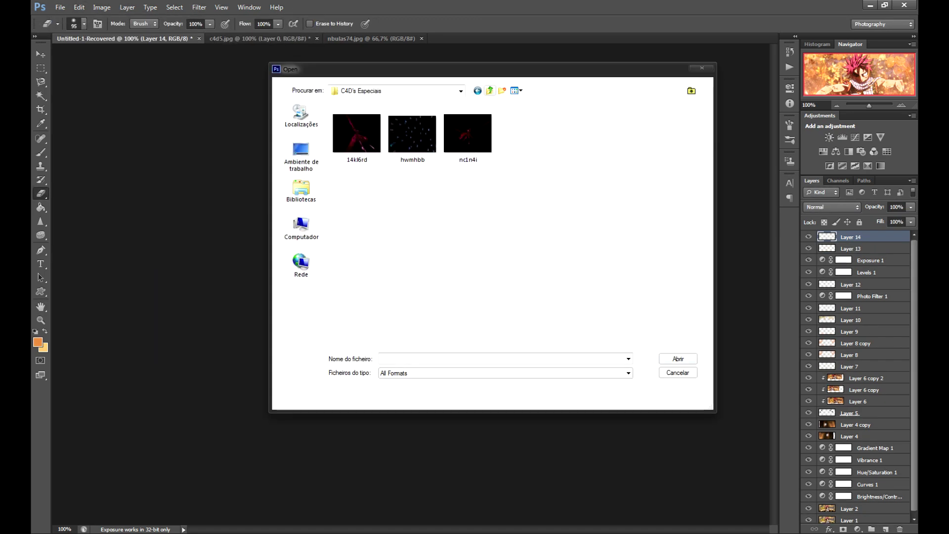
# - Bring the volumetric explosion render in as Layer 15 in Screen mode
pyautogui.doubleClick(469, 306)
pyautogui.doubleClick(840, 237)
pyautogui.press('Return')
pyautogui.moveTo(395, 247)
pyautogui.mouseDown()
pyautogui.moveTo(129, 39)
pyautogui.moveTo(410, 284)
pyautogui.moveTo(546, 481)
pyautogui.moveTo(474, 74)
pyautogui.mouseUp()
pyautogui.click(832, 207)
pyautogui.click(811, 303)
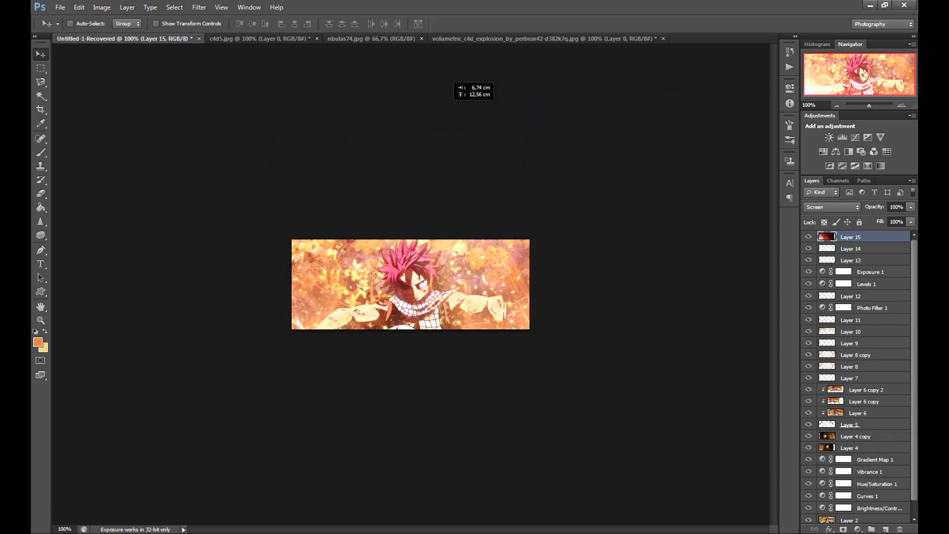
# - Stamp a merged layer, apply Crystallize, and blend it in Lighten mode
pyautogui.press('Delete')
pyautogui.hotkey('ctrl', 'shift', 'alt', 'e')
pyautogui.click(199, 6)
pyautogui.click(341, 141)
pyautogui.click(547, 132)
pyautogui.click(831, 207)
pyautogui.click(811, 293)
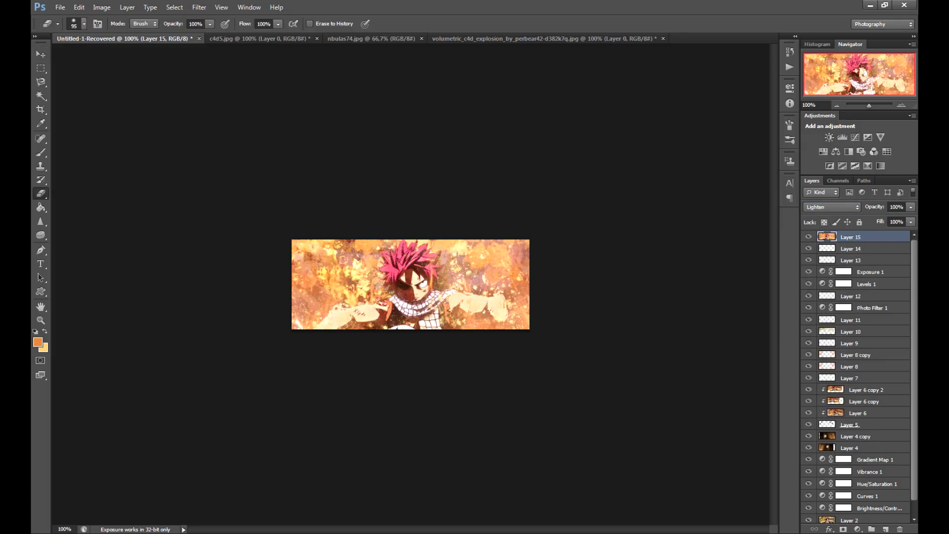
pyautogui.click(809, 237)
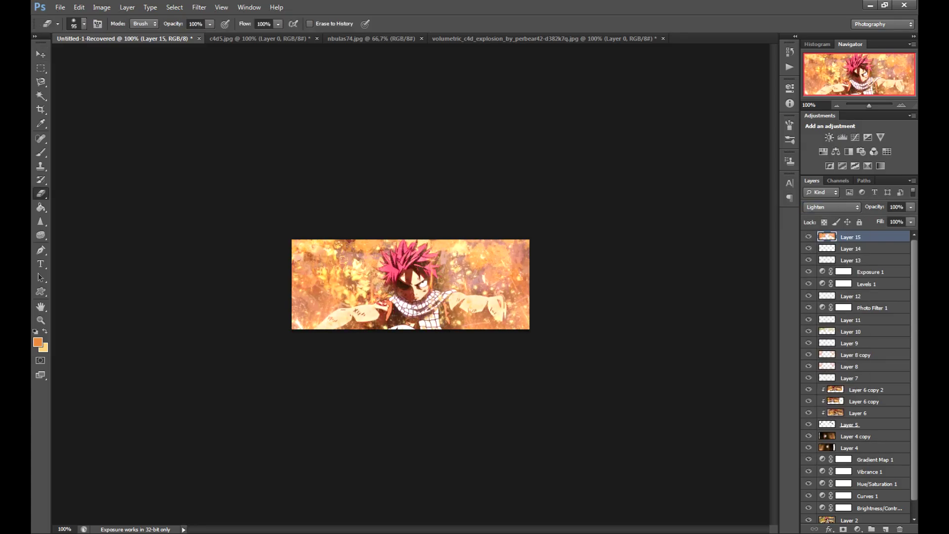
# - Stamp another merged layer, apply Motion Blur, and set it to Lighten
pyautogui.hotkey('ctrl', 'shift', 'alt', 'e')
pyautogui.click(199, 7)
pyautogui.press('Return')
pyautogui.hotkey('shift', 'alt', 'g')
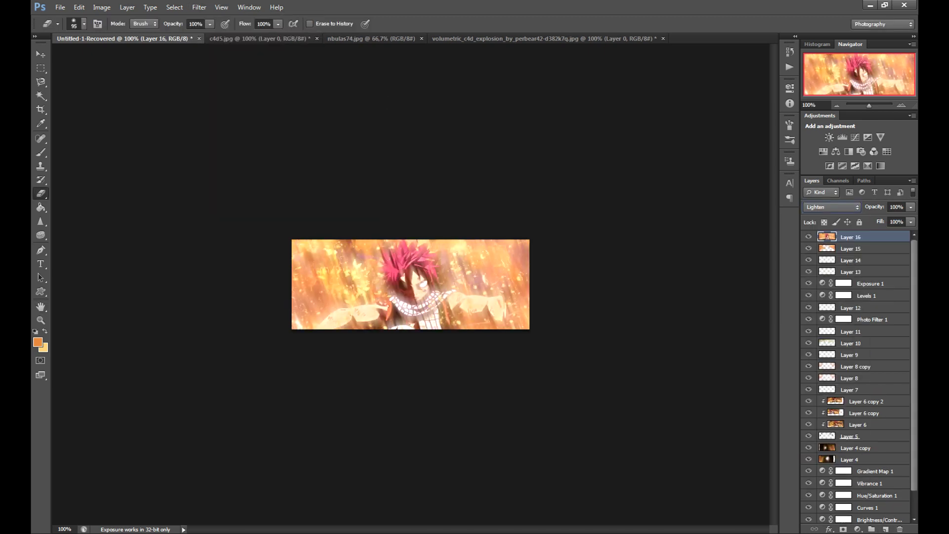
pyautogui.press('[')
pyautogui.press('[')
pyautogui.press('[')
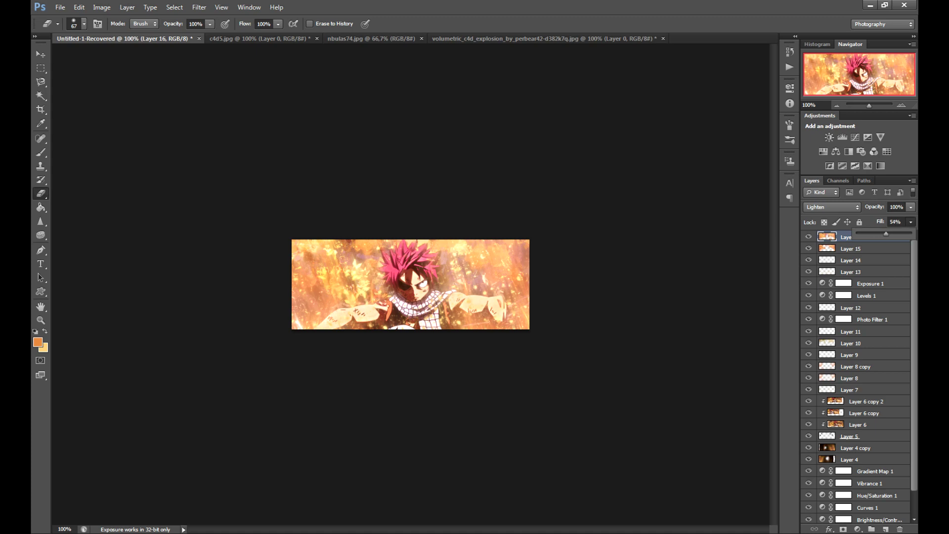
# - Stamp a layer, apply Filter Gallery Sprayed Strokes in Lighten mode, and stamp again
pyautogui.hotkey('ctrl', 'shift', 'alt', 'e')
pyautogui.click(199, 7)
pyautogui.press('Return')
pyautogui.click(646, 131)
pyautogui.press('Return')
pyautogui.hotkey('shift', 'alt', 'g')
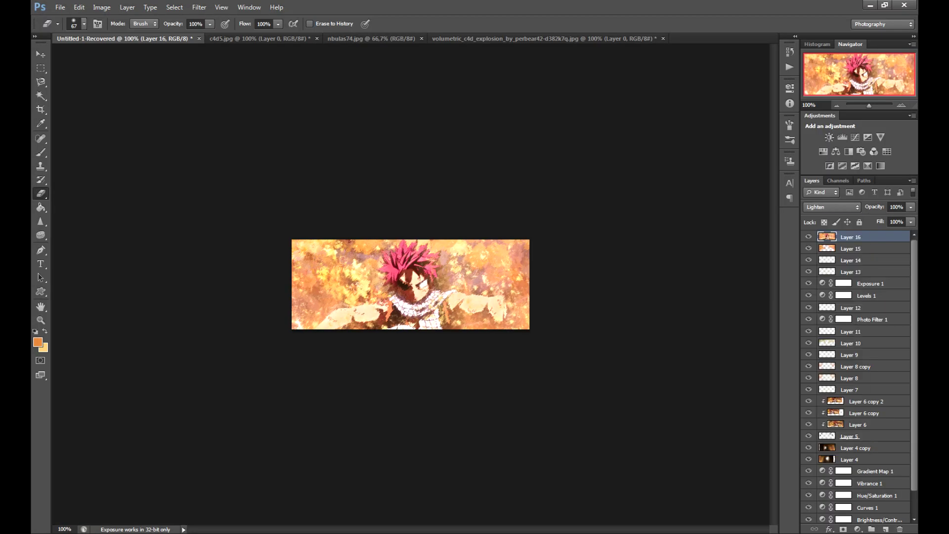
pyautogui.hotkey('ctrl', 'shift', 'alt', 'e')
pyautogui.click(199, 7)
pyautogui.click(215, 45)
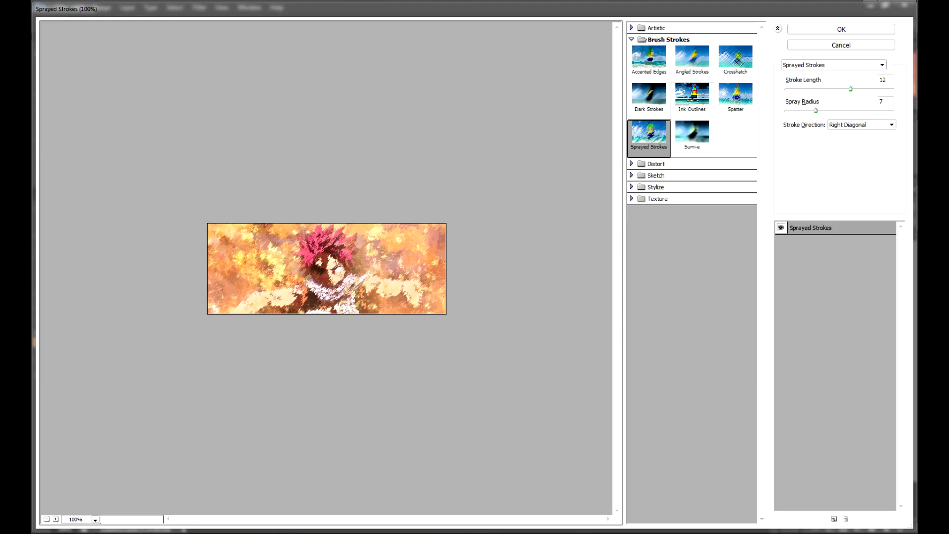
# - Apply Ink Outlines to stamped Layer 17 and blend it in Lighten mode
pyautogui.click(690, 93)
pyautogui.press('Escape')
pyautogui.click(199, 7)
pyautogui.click(216, 46)
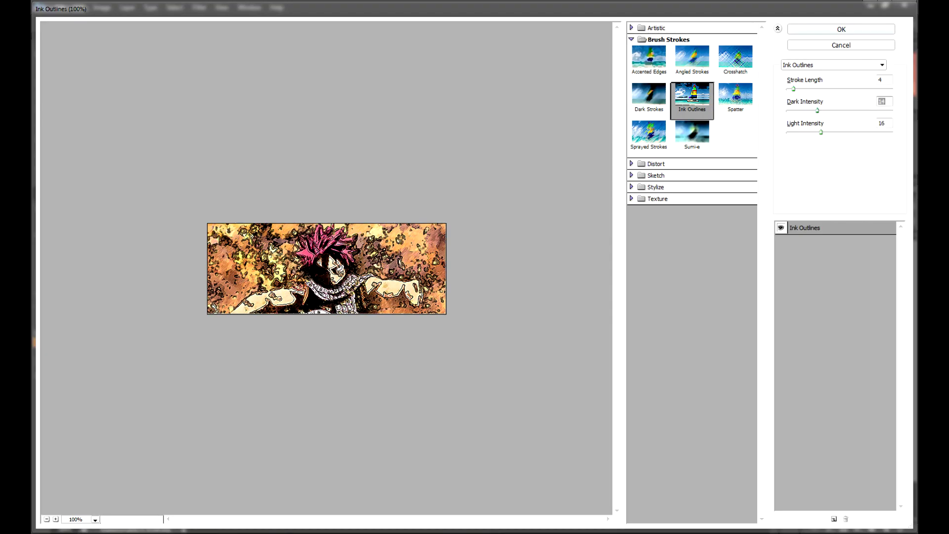
pyautogui.press('Return')
pyautogui.hotkey('shift', 'alt', 'g')
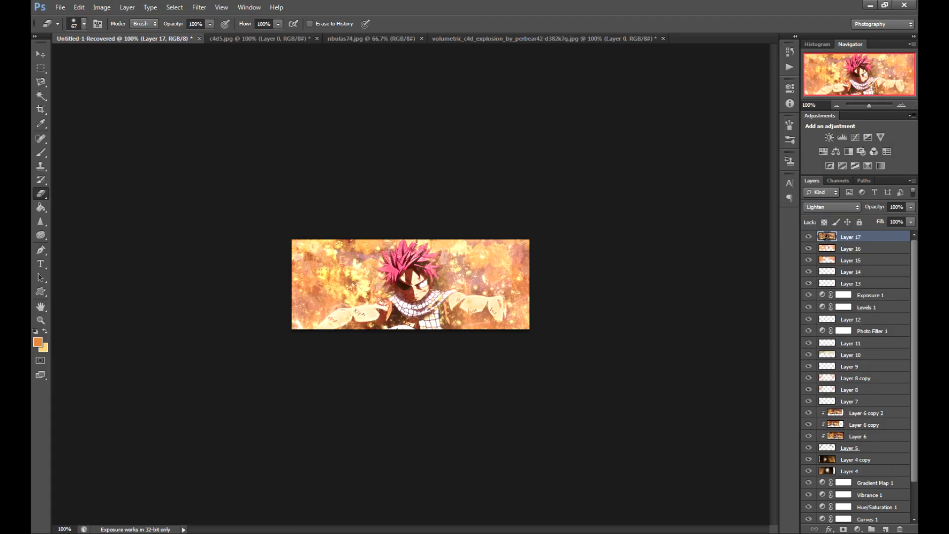
# - On new Layer 18, apply the Sketch Charcoal effect and set Lighten blending
pyautogui.hotkey('ctrl', 'shift', 'alt', 'e')
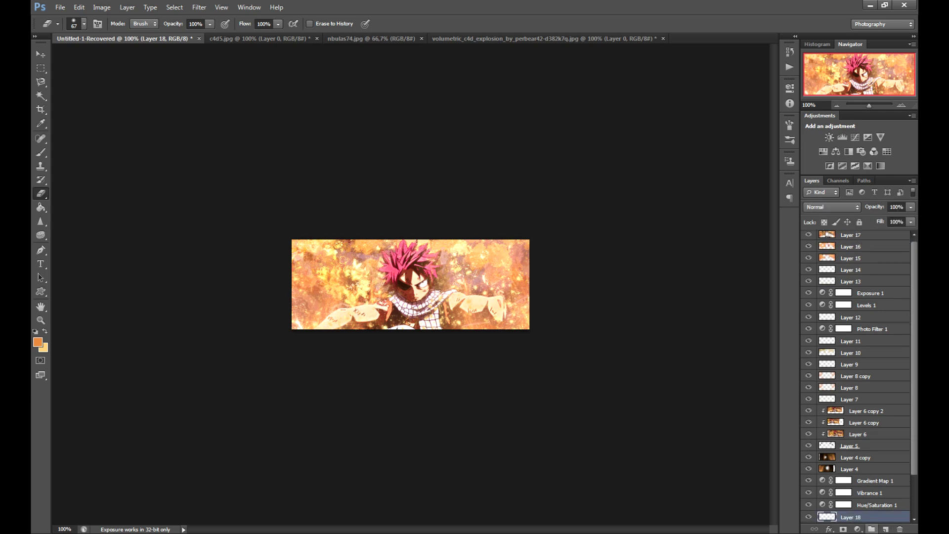
pyautogui.click(200, 7)
pyautogui.click(215, 45)
pyautogui.click(657, 199)
pyautogui.click(692, 216)
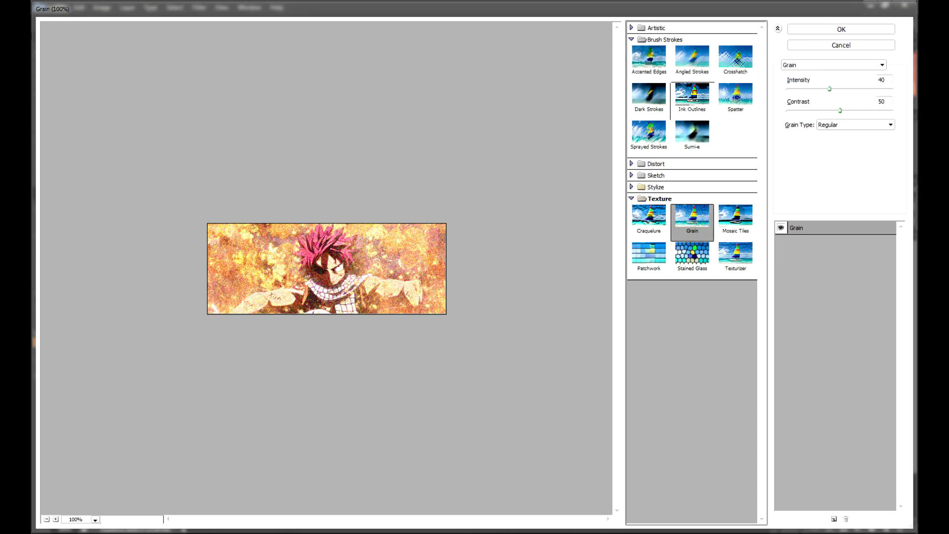
pyautogui.click(655, 175)
pyautogui.click(649, 191)
pyautogui.click(735, 193)
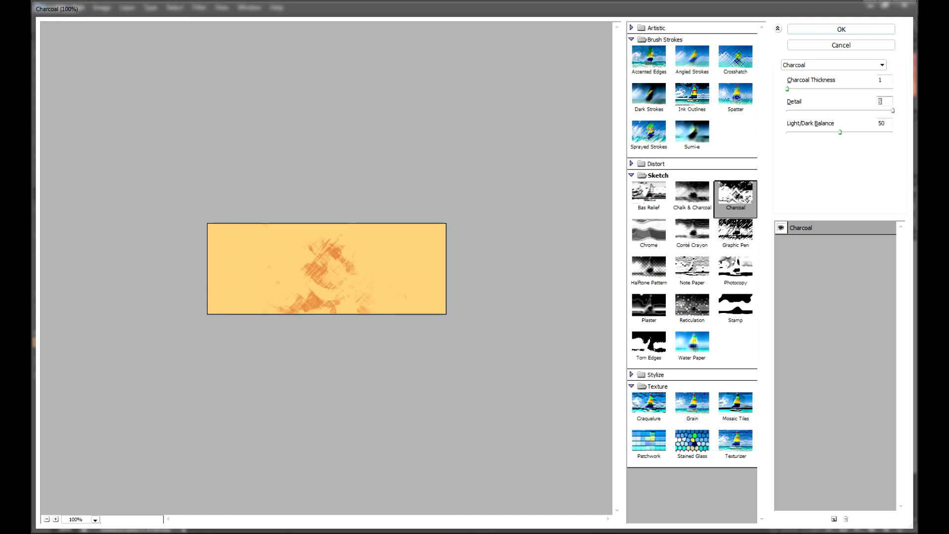
pyautogui.press('Return')
pyautogui.hotkey('alt', 'shift', 'g')
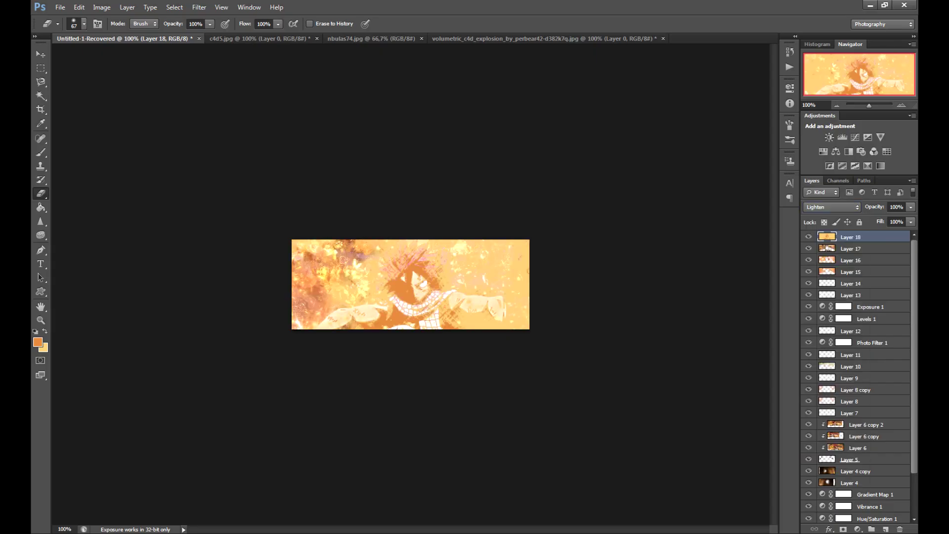
pyautogui.hotkey('alt', 't')
# - Apply a slight 2 px iris blur to Layer 18, keeping the face sharp
pyautogui.press('Escape')
pyautogui.press('Escape')
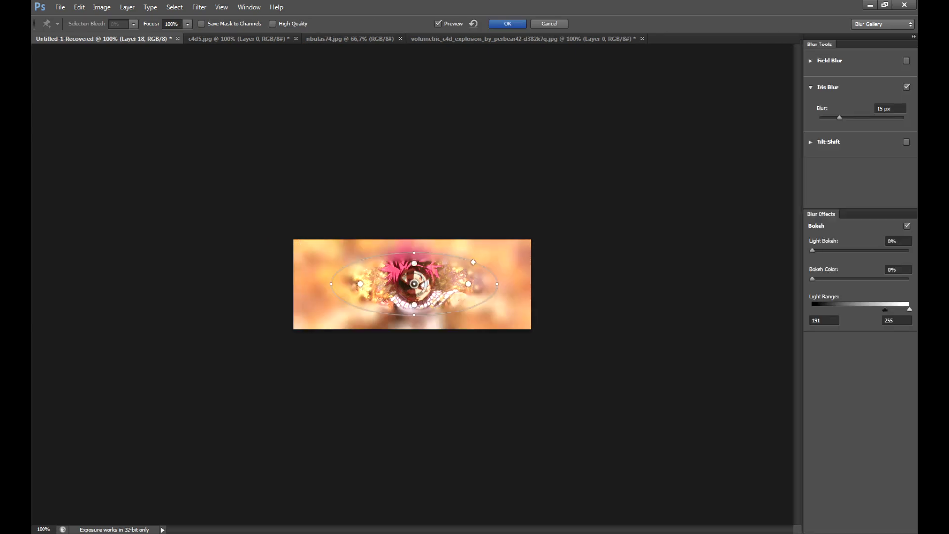
pyautogui.moveTo(839, 117); pyautogui.dragTo(826, 117)
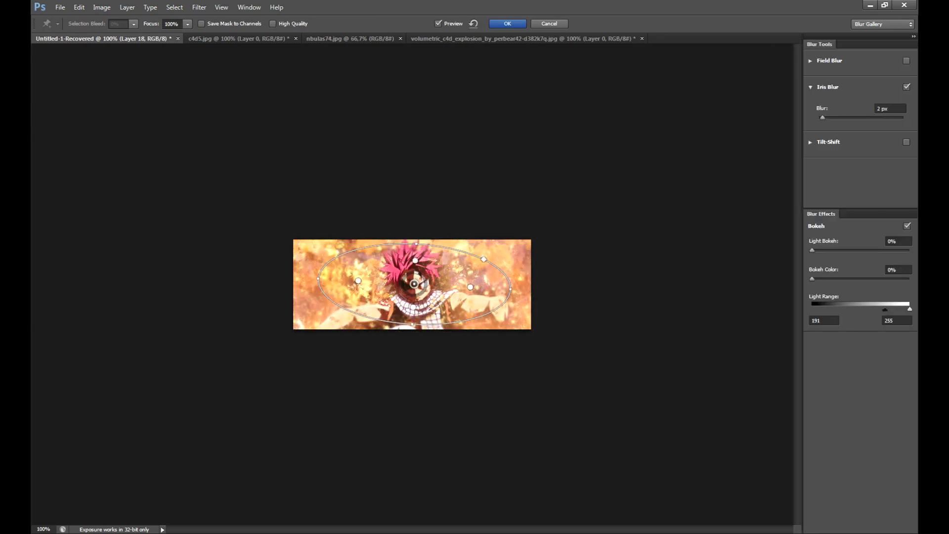
pyautogui.press('Return')
# - Add a new layer on top and bring up Lighting Effects for it
pyautogui.hotkey('ctrl', 'shift', 'alt', 'n')
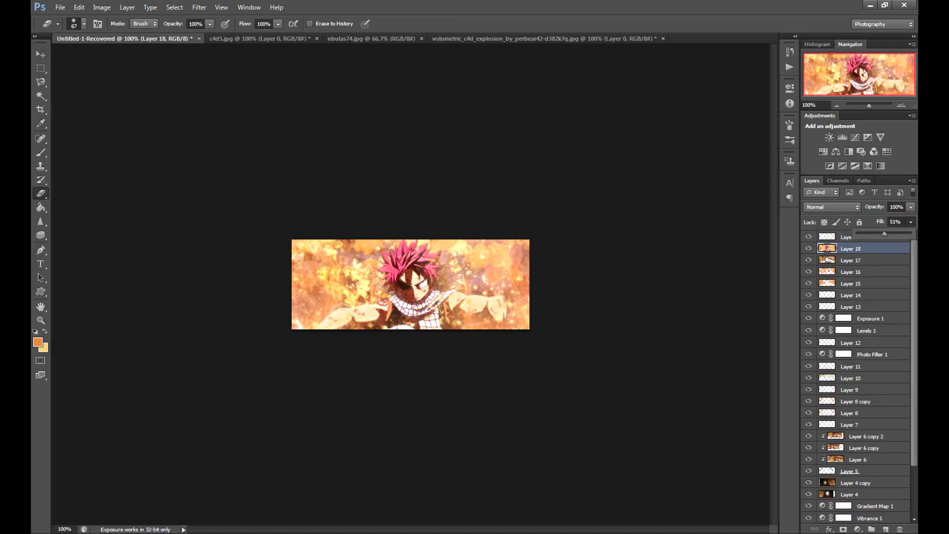
pyautogui.click(199, 7)
pyautogui.click(346, 183)
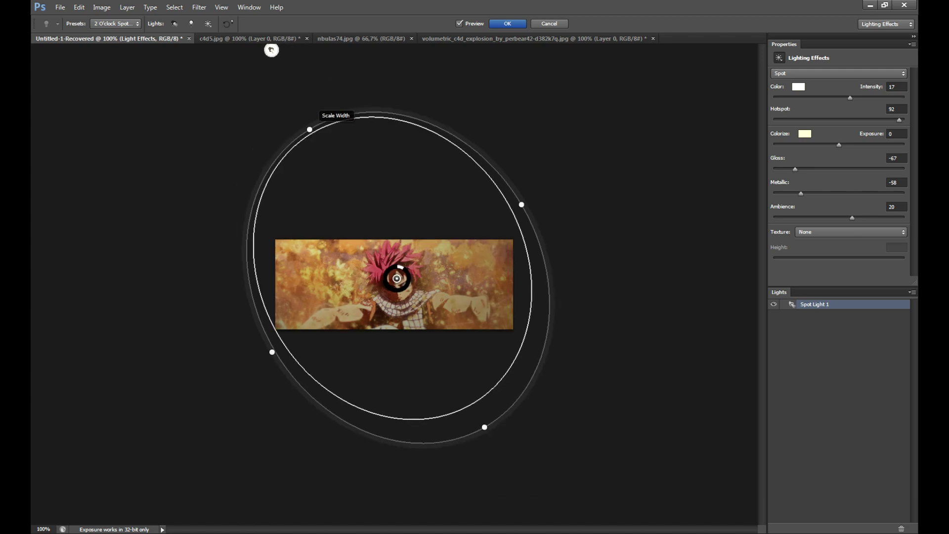
# - Set the spotlight's intensity and position, and enlarge its ellipse into a circle around the banner
pyautogui.moveTo(402, 267); pyautogui.dragTo(406, 272)
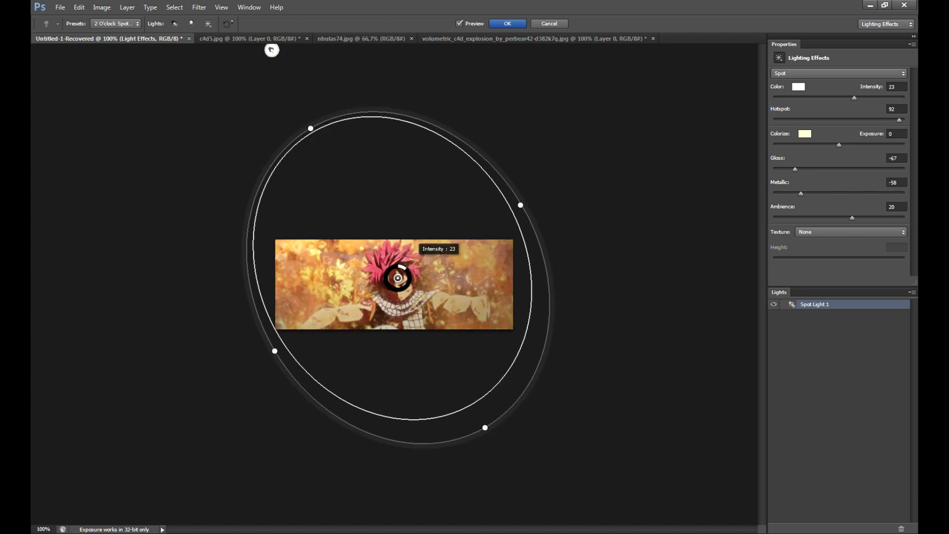
pyautogui.moveTo(283, 328); pyautogui.dragTo(296, 321)
pyautogui.moveTo(533, 198); pyautogui.dragTo(518, 228)
pyautogui.moveTo(336, 117)
pyautogui.mouseDown()
pyautogui.moveTo(346, 124)
pyautogui.moveTo(284, 316)
pyautogui.mouseUp()
pyautogui.moveTo(430, 341); pyautogui.dragTo(443, 390)
pyautogui.moveTo(399, 269); pyautogui.dragTo(406, 249)
pyautogui.moveTo(485, 244); pyautogui.dragTo(509, 229)
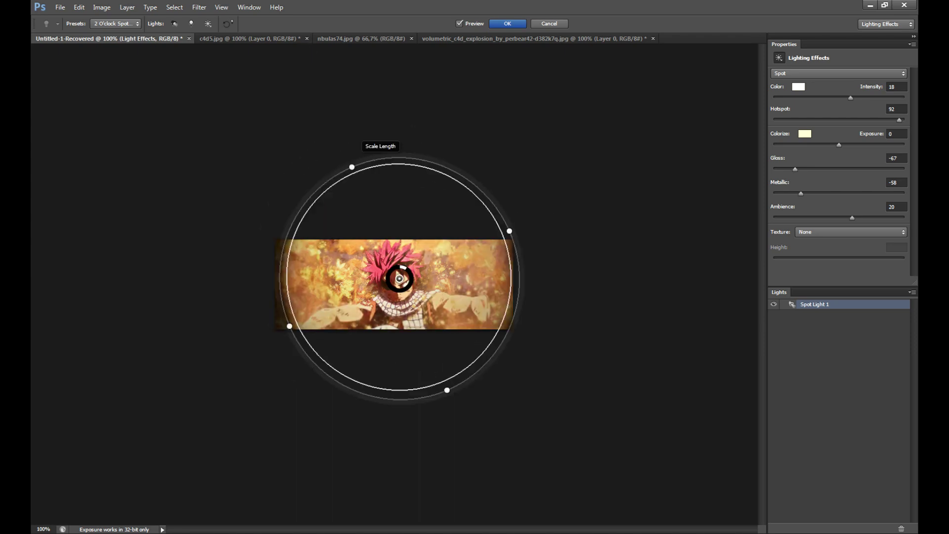
# - Refine the spotlight's size and rotation, recentre it up-left, and shrink the hotspot
pyautogui.moveTo(350, 163); pyautogui.dragTo(361, 205)
pyautogui.moveTo(472, 239); pyautogui.dragTo(526, 231)
pyautogui.moveTo(449, 402); pyautogui.dragTo(442, 390)
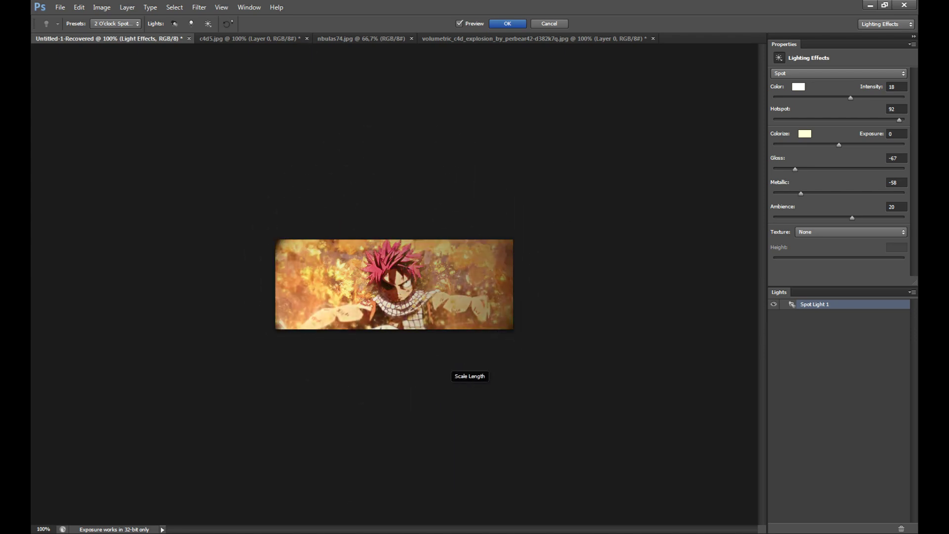
pyautogui.moveTo(366, 165)
pyautogui.mouseDown()
pyautogui.moveTo(355, 148)
pyautogui.moveTo(363, 203)
pyautogui.mouseUp()
pyautogui.moveTo(409, 267)
pyautogui.mouseDown()
pyautogui.moveTo(396, 261)
pyautogui.moveTo(329, 302)
pyautogui.moveTo(300, 277)
pyautogui.mouseUp()
pyautogui.moveTo(386, 239); pyautogui.dragTo(391, 239)
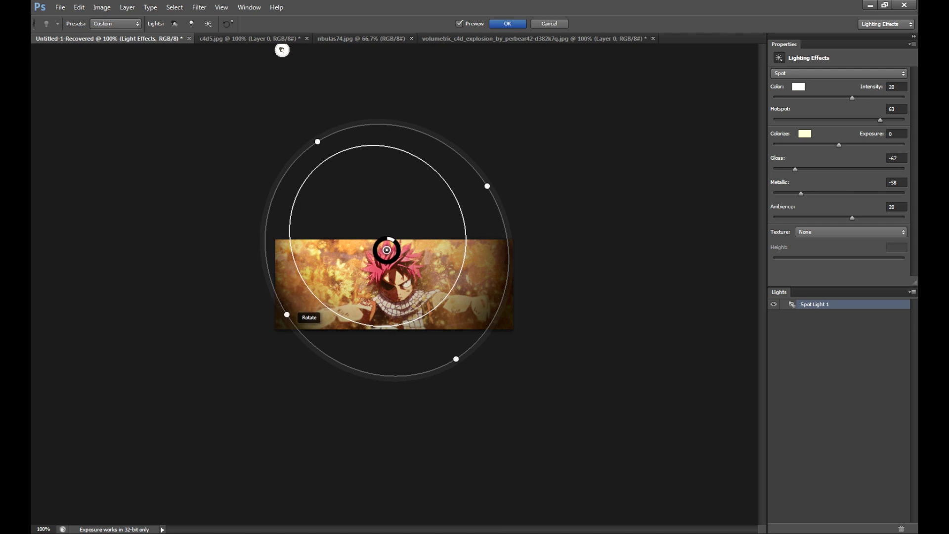
pyautogui.moveTo(287, 315); pyautogui.dragTo(285, 321)
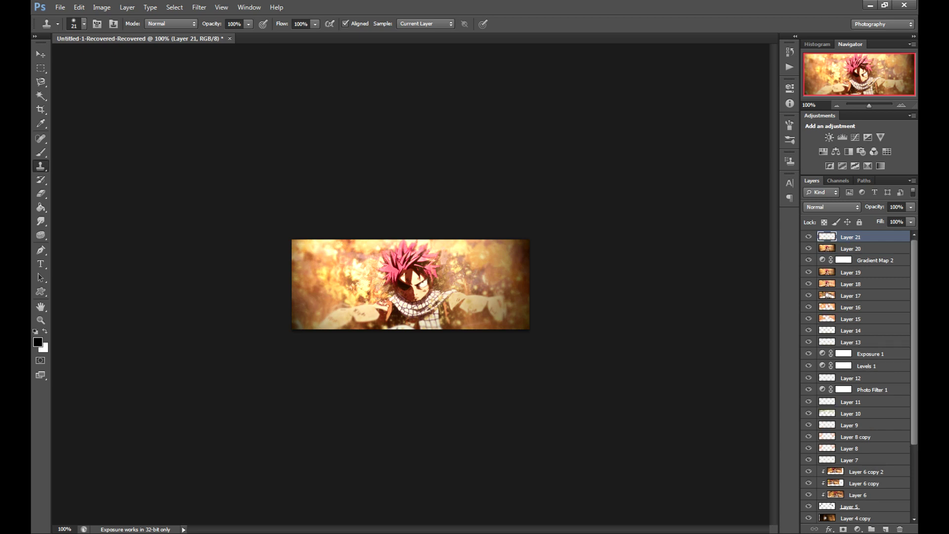
# - Save the banner with Save As under the name Agility_SG in PSD format
pyautogui.hotkey('ctrl', 'shift', 's')
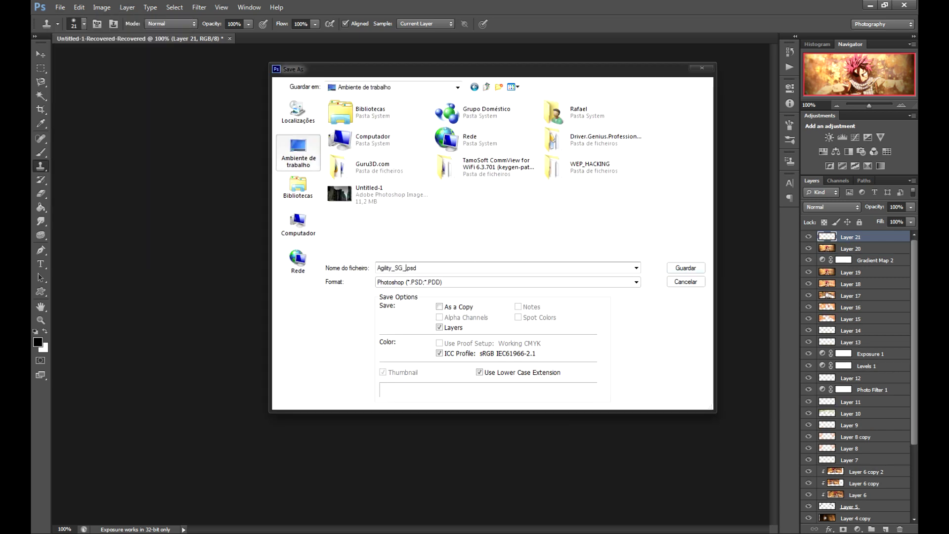
pyautogui.press('Return')
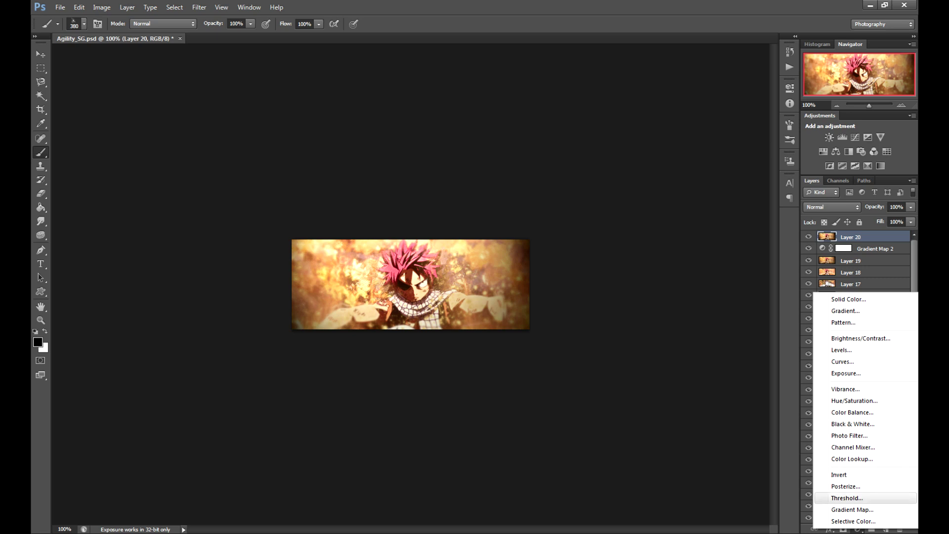
# - Add a Gradient Map adjustment, change its blend mode, and set eraser opacity to 15%
pyautogui.click(847, 498)
pyautogui.click(832, 207)
pyautogui.click(820, 469)
pyautogui.click(833, 207)
pyautogui.click(825, 313)
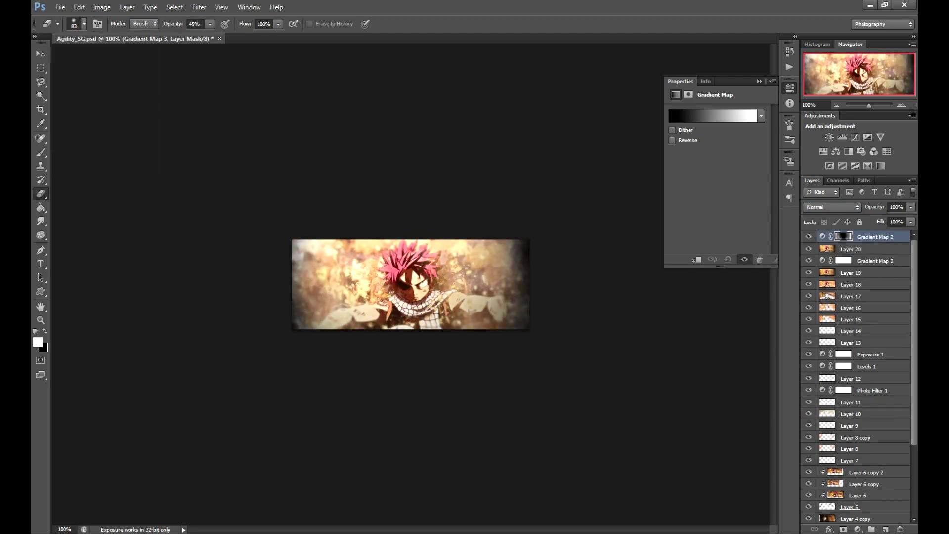
pyautogui.press('1')
pyautogui.press('5')
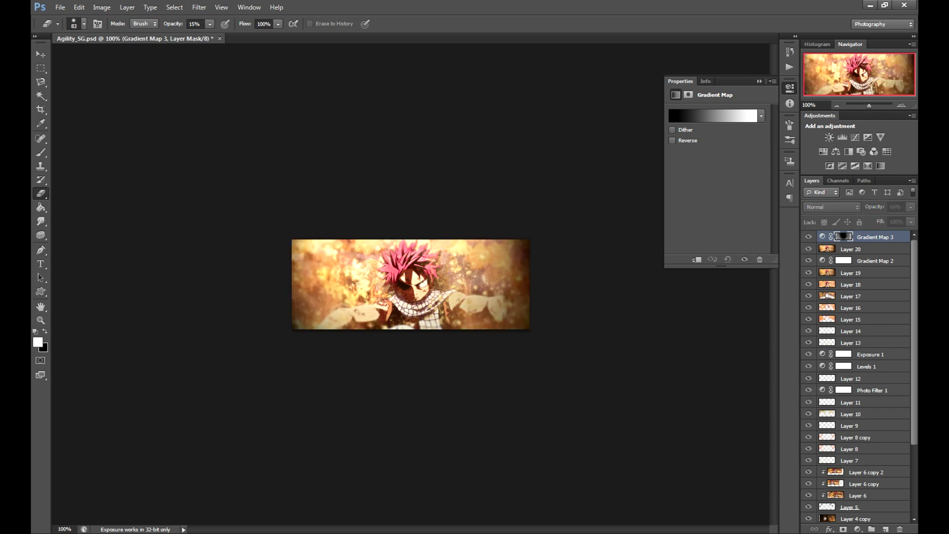
# - Stamp visible layers, apply High Pass, and switch its blend mode to Pin Light
pyautogui.hotkey('ctrl', 'shift', 'alt', 'e')
pyautogui.click(199, 7)
pyautogui.click(346, 168)
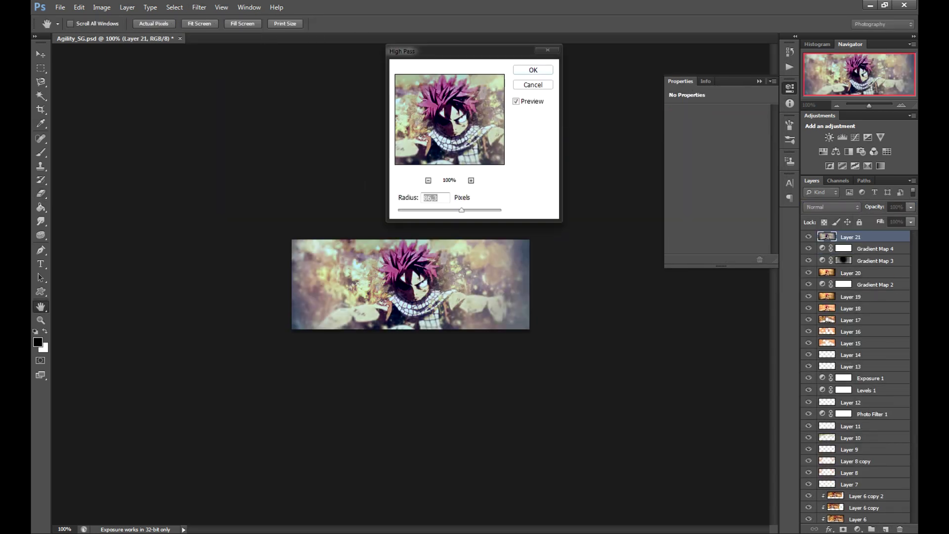
pyautogui.press('Up')
pyautogui.press('Up')
pyautogui.press('Up')
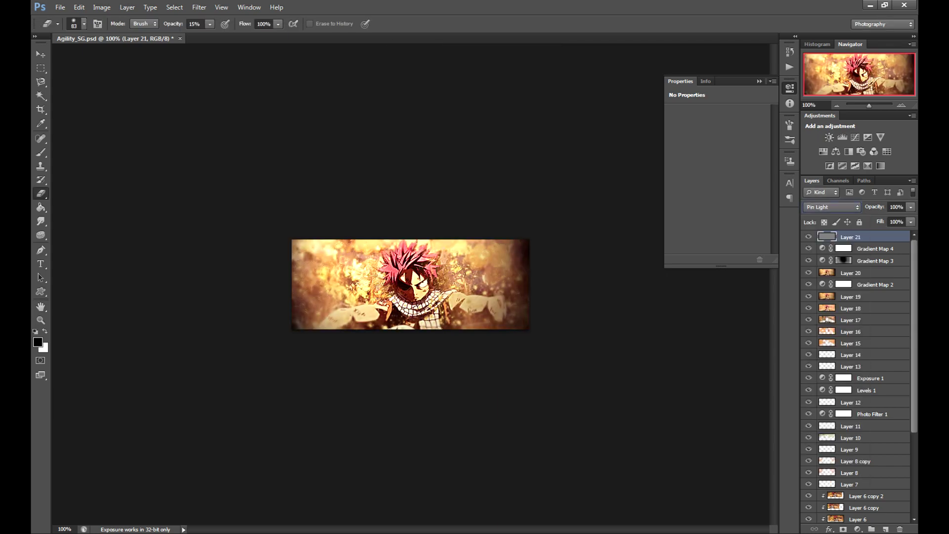
# - Stamp again, apply Wave distortion, erase it off the character, and add a new layer
pyautogui.hotkey('ctrl', 'shift', 'alt', 'e')
pyautogui.click(199, 7)
pyautogui.click(341, 187)
pyautogui.click(563, 130)
pyautogui.press('0')
pyautogui.moveTo(356, 316); pyautogui.dragTo(445, 252)
pyautogui.moveTo(296, 247); pyautogui.dragTo(504, 317)
pyautogui.moveTo(435, 242); pyautogui.dragTo(524, 307)
pyautogui.moveTo(322, 247); pyautogui.dragTo(360, 267)
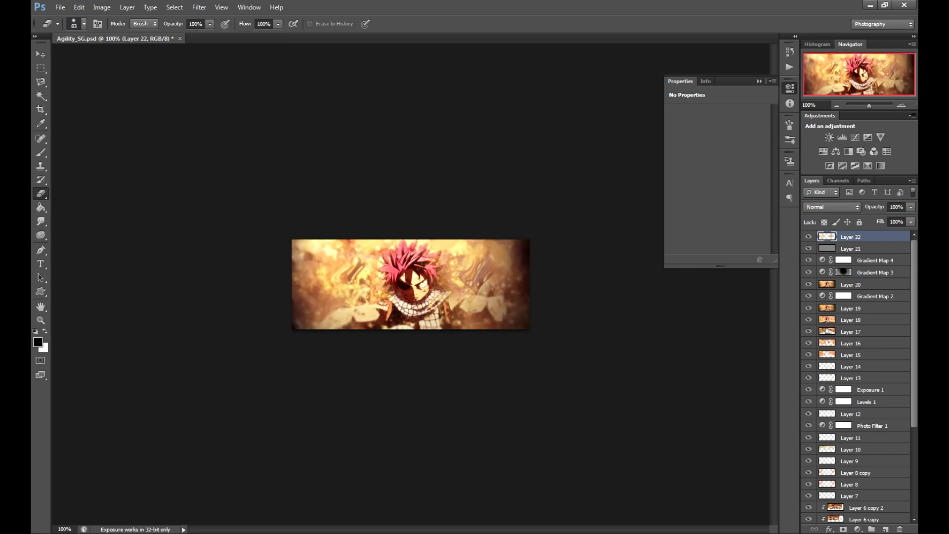
pyautogui.hotkey('ctrl', 'shift', 'alt', 'n')
pyautogui.press('b')
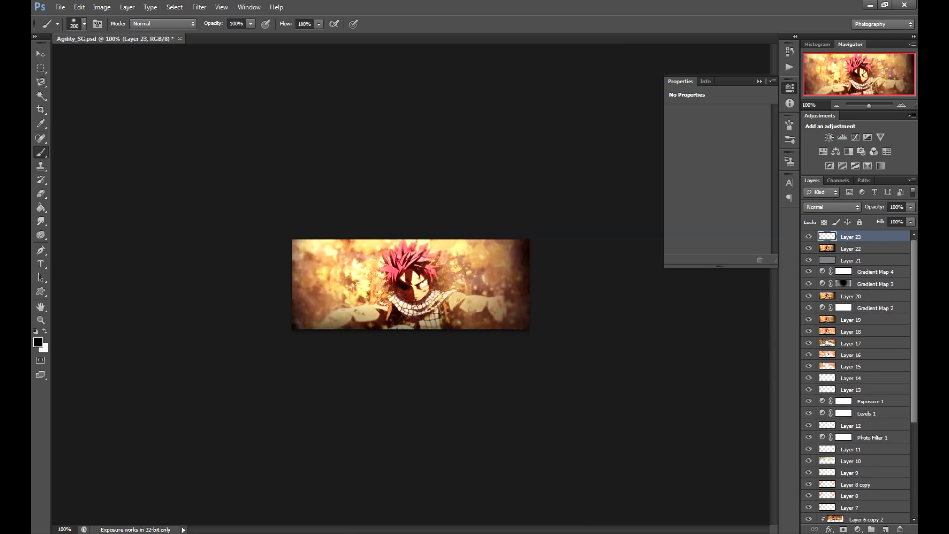
# - Add a layer and apply the Filter Gallery's Paint Daubs effect
pyautogui.hotkey('ctrl', 'shift', 'alt', 'n')
pyautogui.click(199, 7)
pyautogui.click(217, 40)
pyautogui.click(648, 120)
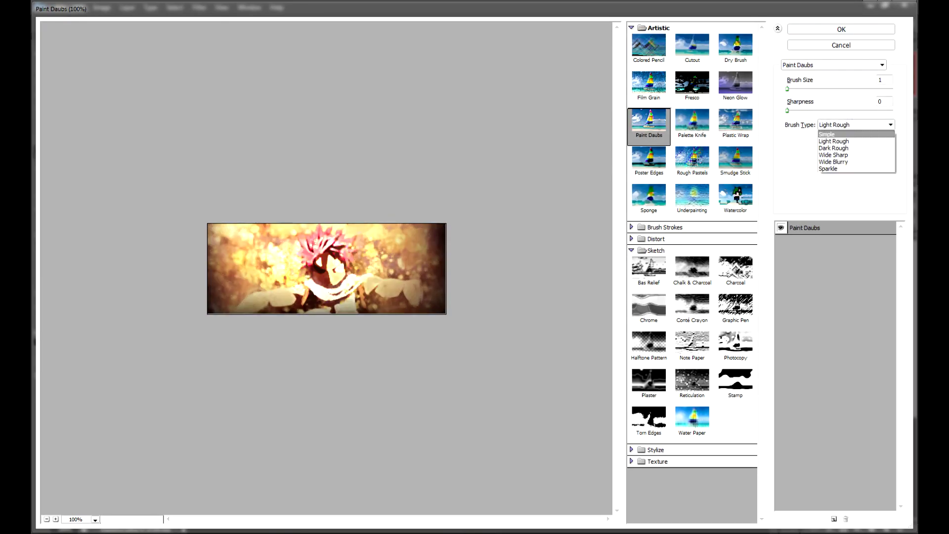
pyautogui.press('Return')
# - Stamp visible layers and Gaussian-blur the copy, then stamp another copy and add a layer
pyautogui.hotkey('ctrl', 'shift', 'alt', 'e')
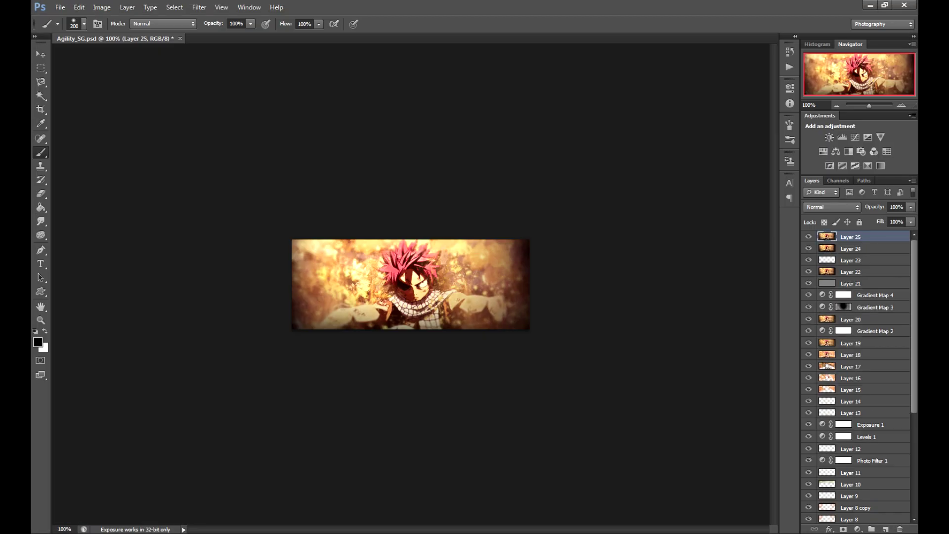
pyautogui.click(349, 195)
pyautogui.click(79, 7)
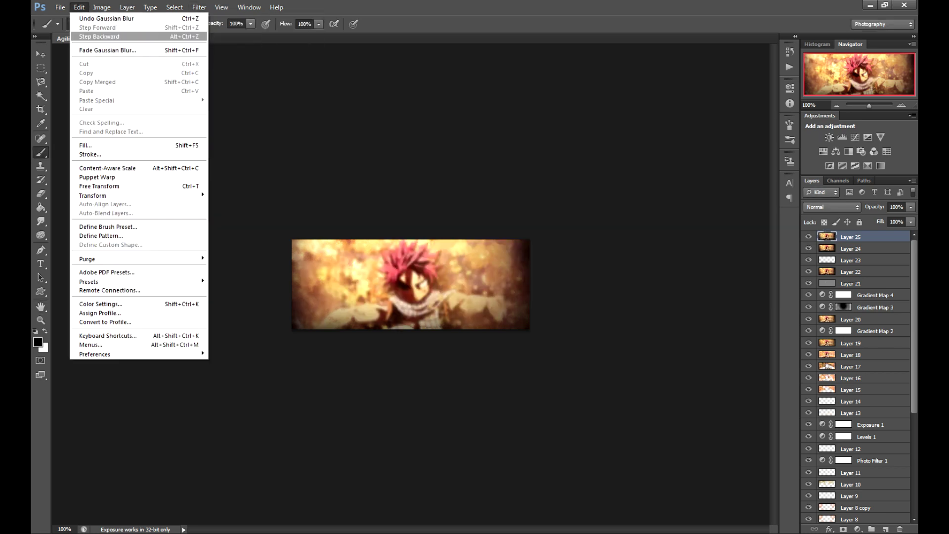
pyautogui.hotkey('ctrl', 'shift', 'alt', 'e')
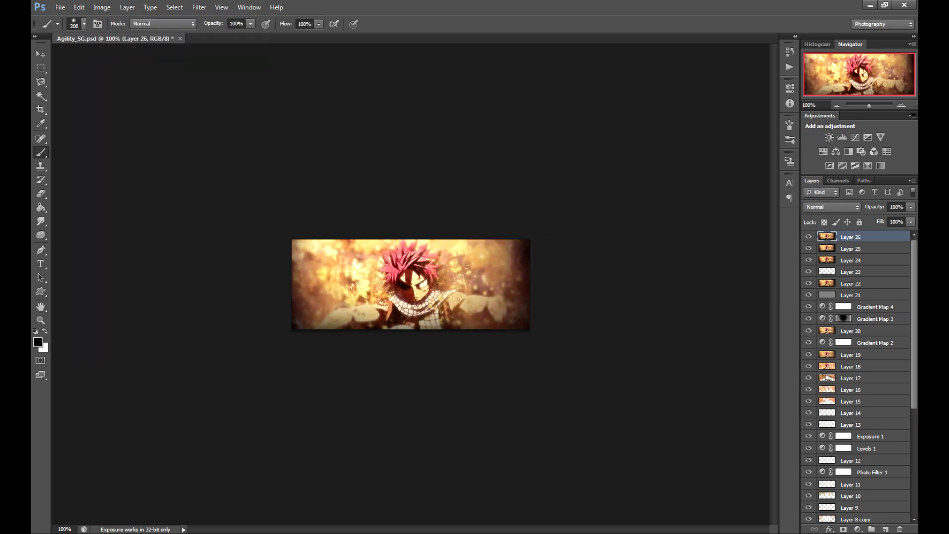
pyautogui.press('e')
pyautogui.hotkey('ctrl', 'shift', 'alt', 'n')
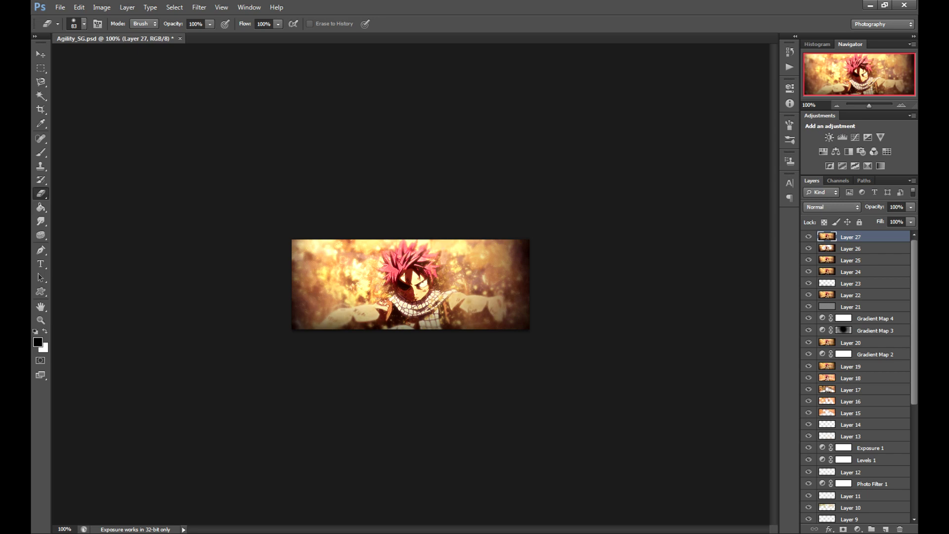
# - Apply about 7% Add Noise, stamp visible layers, and add an empty layer for the bars
pyautogui.click(199, 7)
pyautogui.click(346, 121)
pyautogui.moveTo(399, 264)
pyautogui.mouseDown()
pyautogui.moveTo(435, 264)
pyautogui.moveTo(400, 264)
pyautogui.mouseUp()
pyautogui.press('Return')
pyautogui.hotkey('ctrl', 'shift', 'alt', 'e')
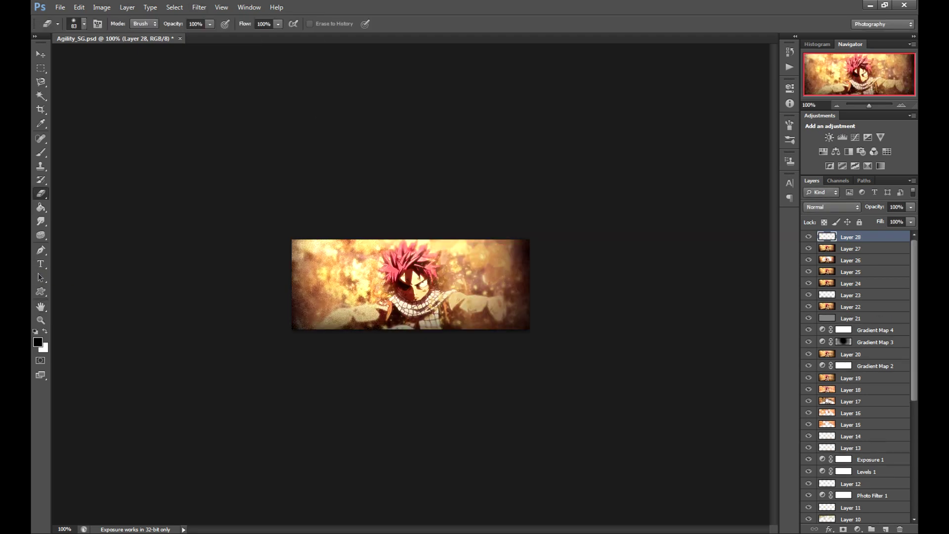
pyautogui.hotkey('ctrl', 'shift', 'alt', 'n')
pyautogui.press('m')
pyautogui.moveTo(410, 241); pyautogui.dragTo(410, 326)
# - Fill thin strips along the top and bottom edges with black, then place the Agility text
pyautogui.moveTo(459, 241); pyautogui.dragTo(529, 276)
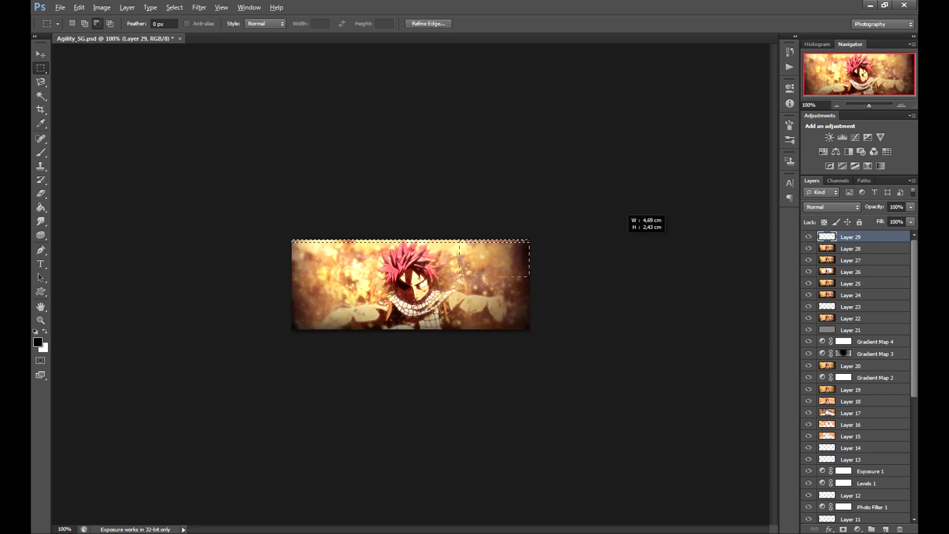
pyautogui.moveTo(529, 319); pyautogui.dragTo(529, 243)
pyautogui.hotkey('alt', 'BackSpace')
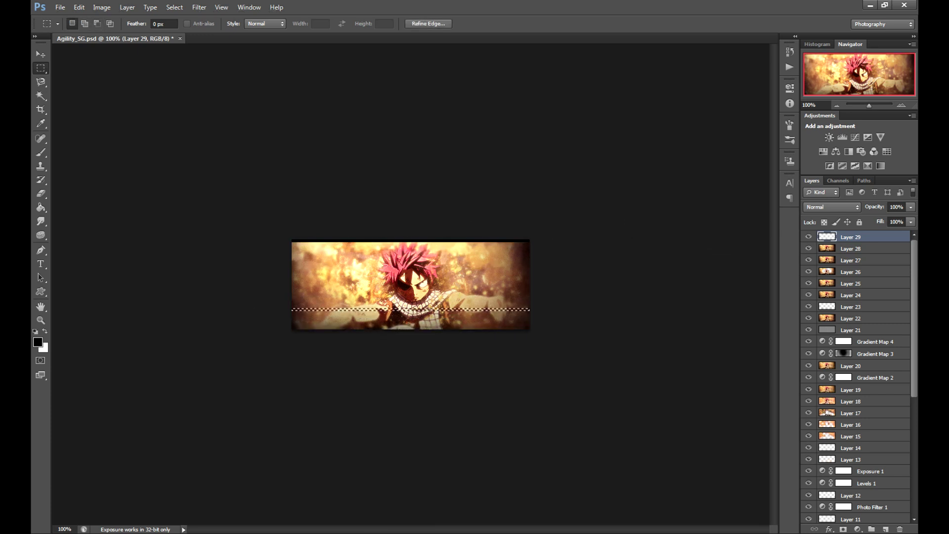
pyautogui.moveTo(410, 242); pyautogui.dragTo(410, 329)
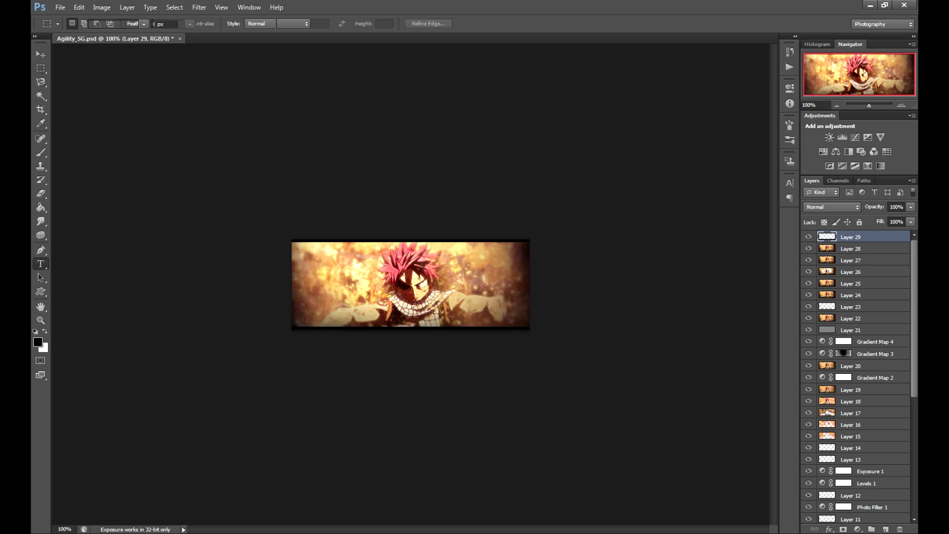
pyautogui.click(374, 303)
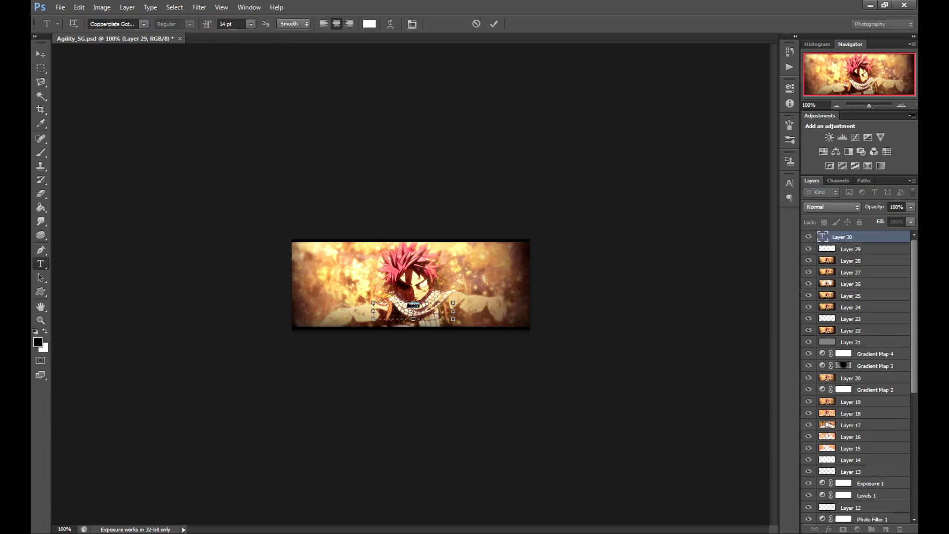
pyautogui.write('Agility')
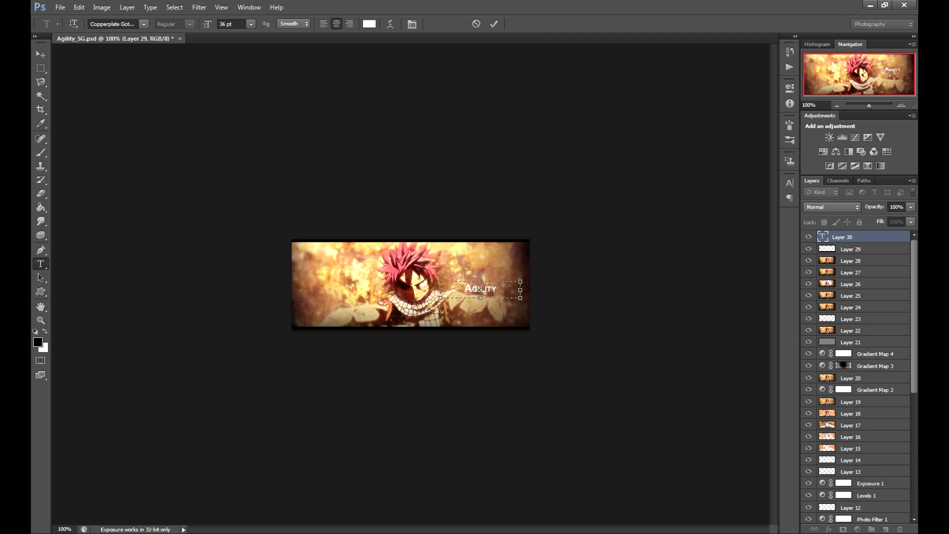
# - Change the Agility text colour and apply a preset layer style to it
pyautogui.click(369, 23)
pyautogui.click(447, 354)
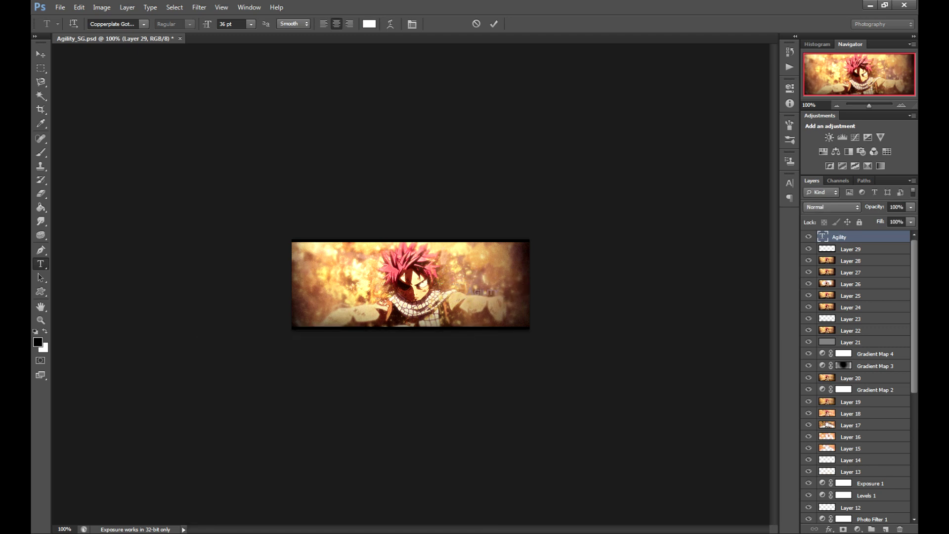
pyautogui.doubleClick(885, 237)
pyautogui.click(258, 55)
pyautogui.click(292, 55)
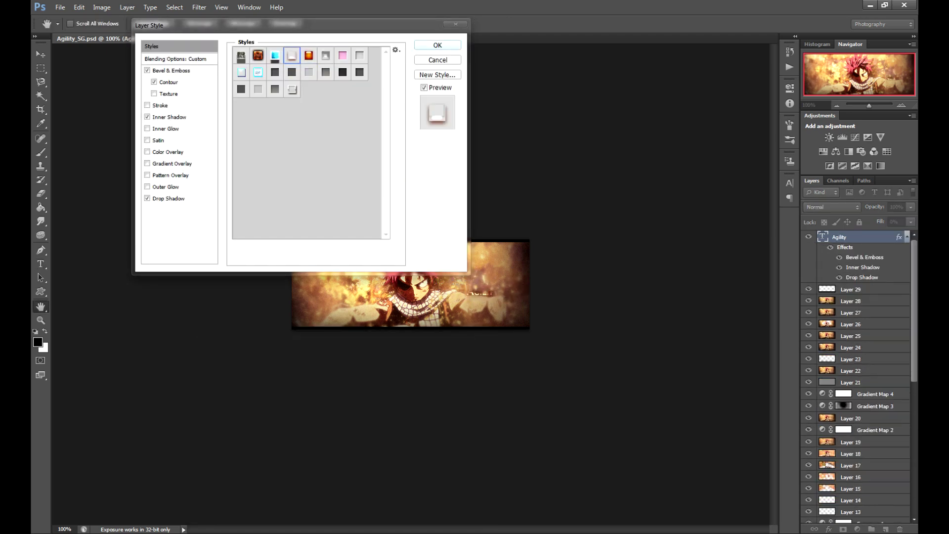
pyautogui.click(437, 45)
# - Duplicate the text layer, try overlay, glow and drop shadow effects, then undo the duplicate
pyautogui.hotkey('ctrl', 'j')
pyautogui.doubleClick(884, 236)
pyautogui.click(180, 46)
pyautogui.click(258, 55)
pyautogui.click(168, 152)
pyautogui.click(165, 187)
pyautogui.press('Escape')
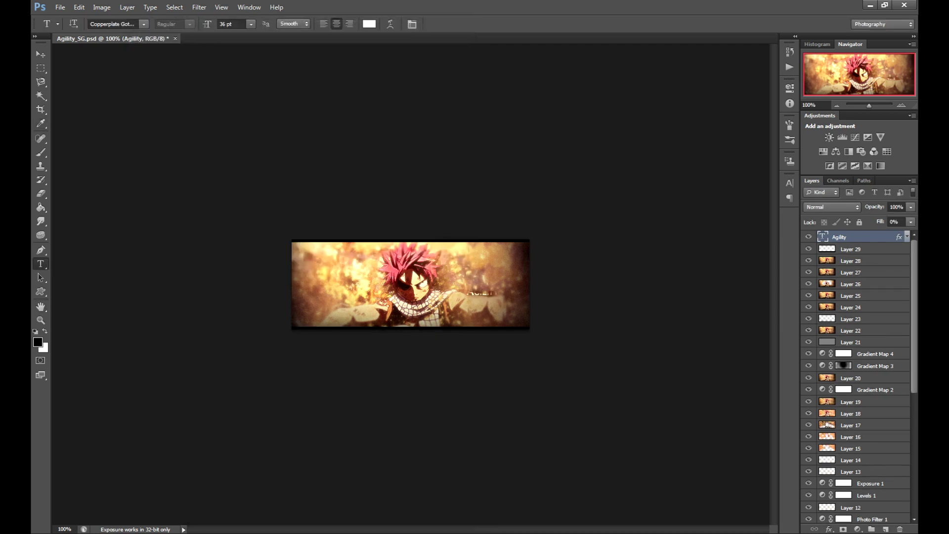
pyautogui.hotkey('ctrl', 'z')
# - Give the Agility text a tan Color Overlay sampled from the artwork
pyautogui.doubleClick(884, 236)
pyautogui.click(153, 140)
pyautogui.click(337, 50)
pyautogui.click(346, 276)
pyautogui.click(343, 279)
pyautogui.press('Return')
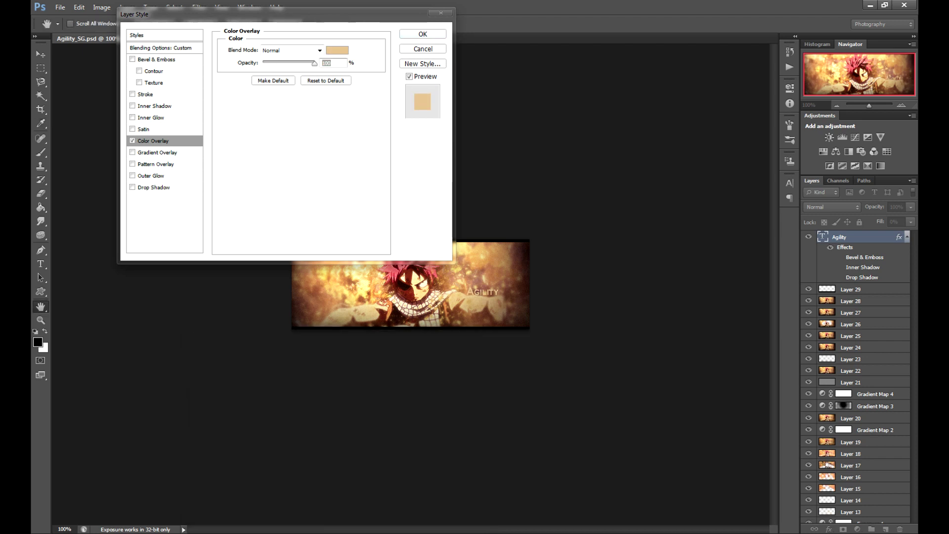
# - Switch to the Eraser, adjust its opacity, hide Layer 28, and reselect Layers 27 and 28
pyautogui.press('Return')
pyautogui.press('e')
pyautogui.click(850, 260)
pyautogui.click(210, 24)
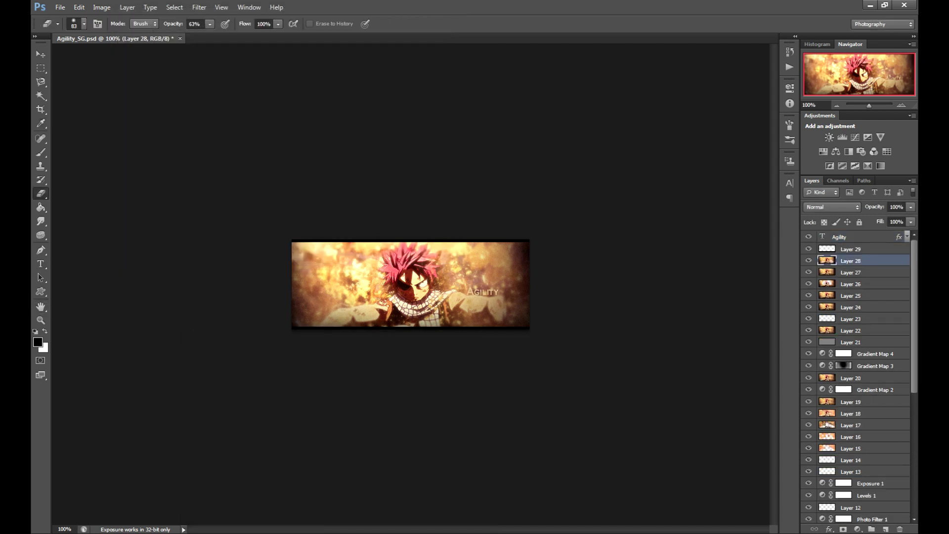
pyautogui.click(808, 260)
pyautogui.click(850, 272)
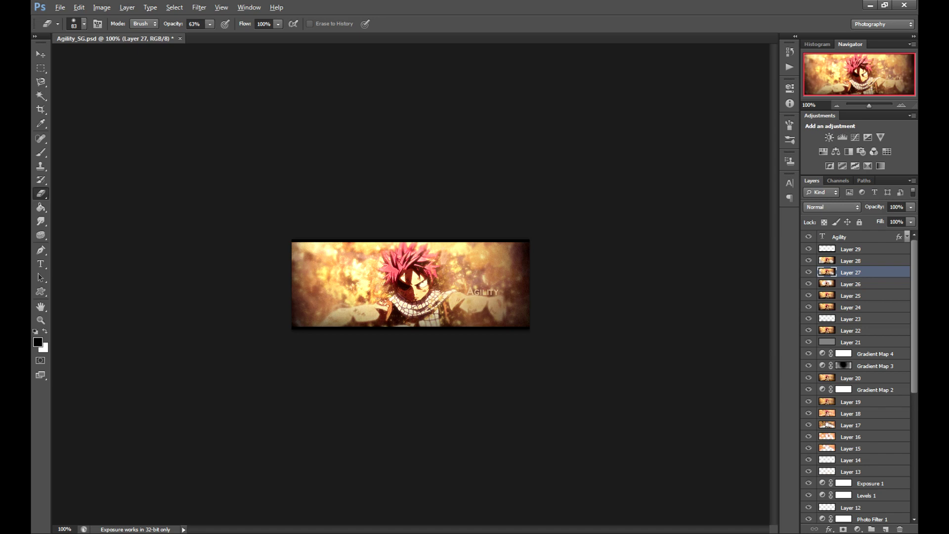
pyautogui.hotkey('alt', ']')
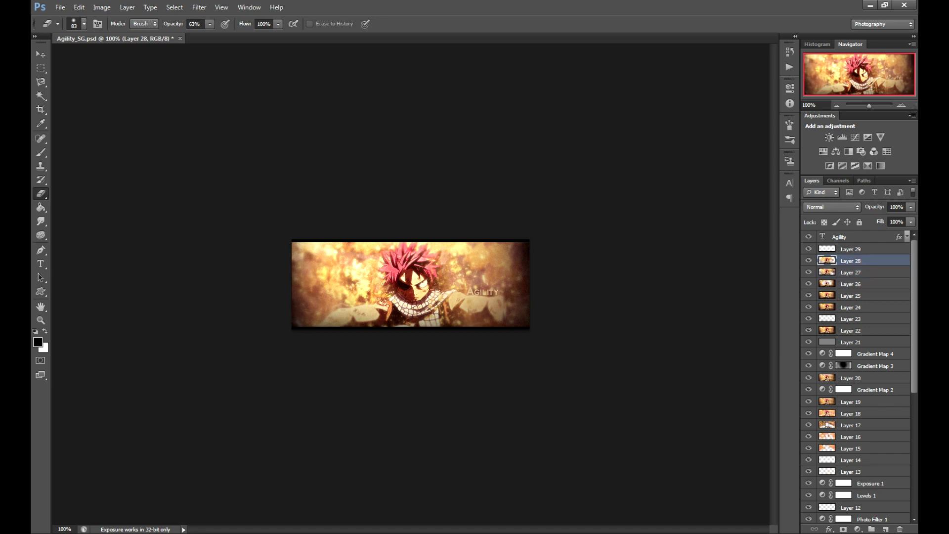